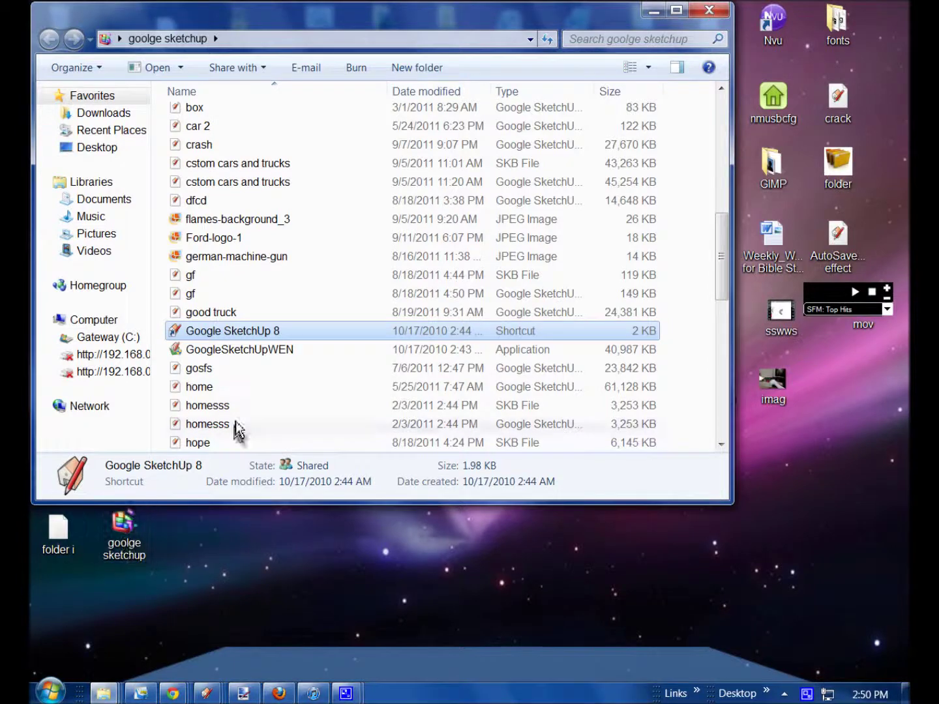
- Open Google SketchUp 8 without restoring the auto-saved file, and maximise its window
{"action": "double_click", "coordinate": [297, 331]}
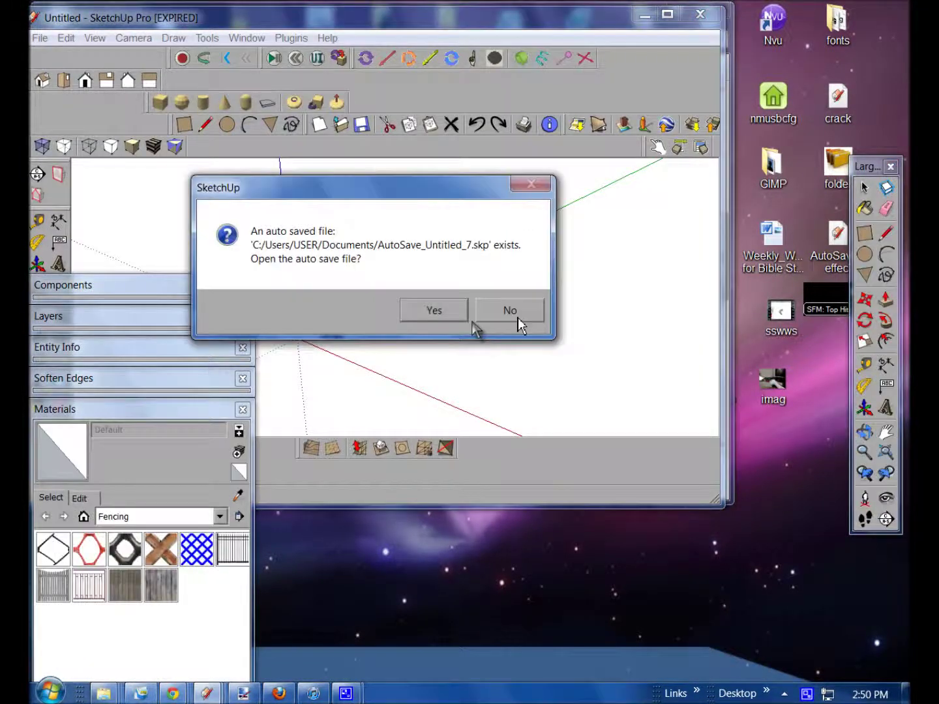
{"action": "left_click", "coordinate": [519, 315]}
{"action": "left_click", "coordinate": [667, 15]}
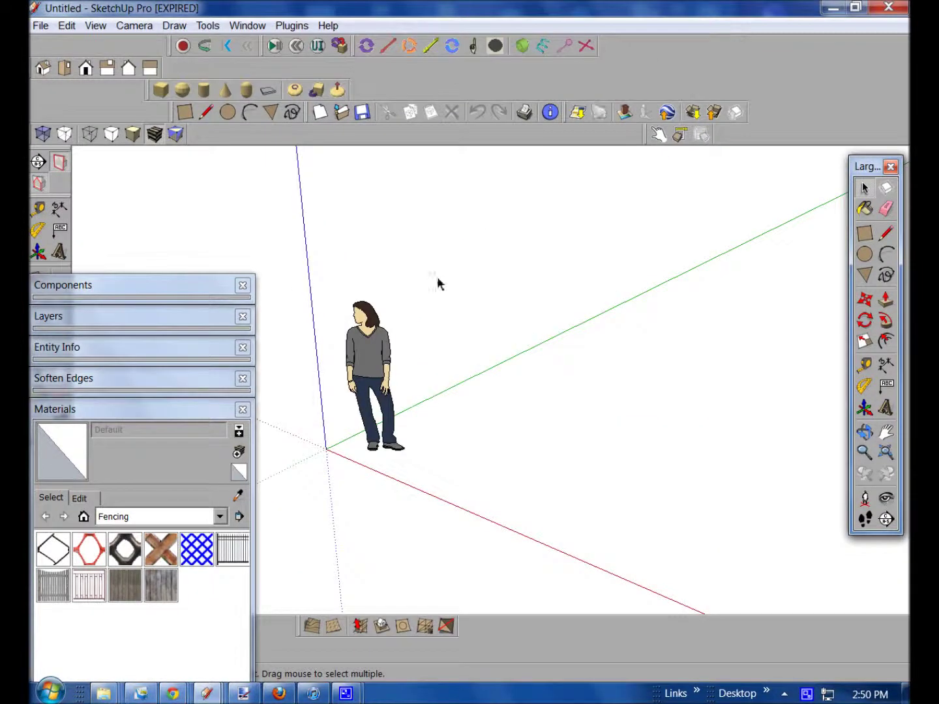
- Delete the default standing figure near the origin
{"action": "left_click_drag", "start_coordinate": [470, 281], "coordinate": [308, 498]}
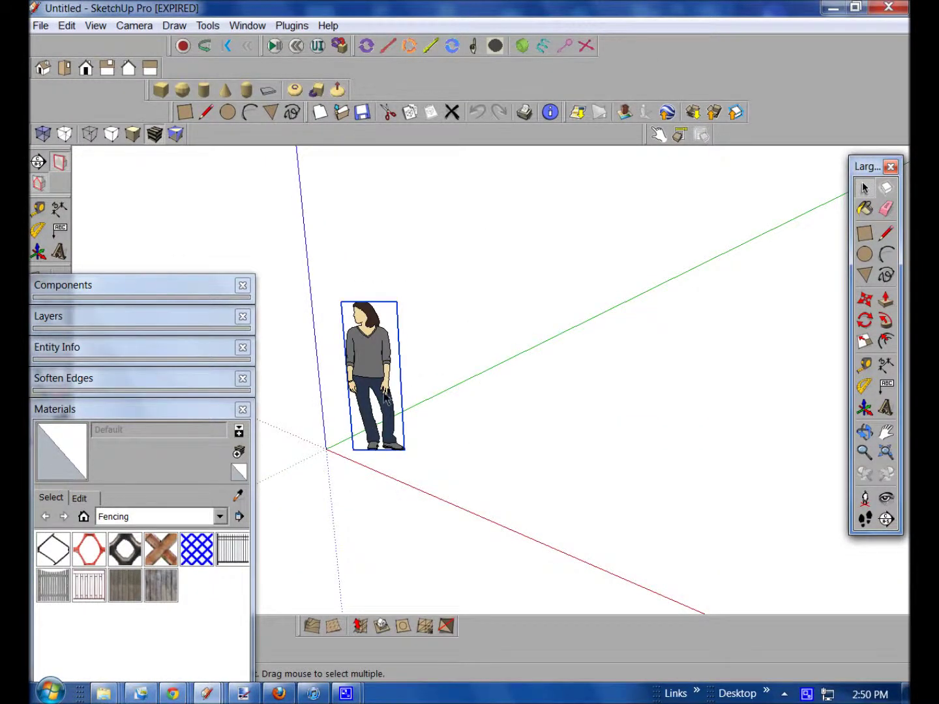
{"action": "key", "text": "Delete"}
{"action": "middle_click_drag", "start_coordinate": [378, 390], "coordinate": [419, 458]}
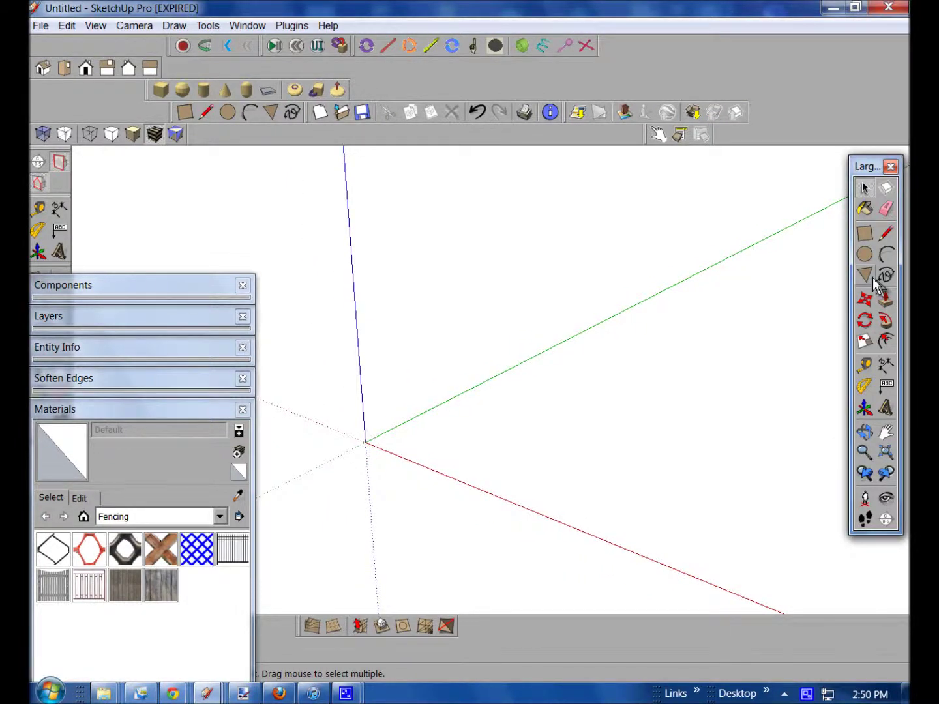
- Draw a flat circle with a 3' radius centred on the origin
{"action": "left_click", "coordinate": [865, 255]}
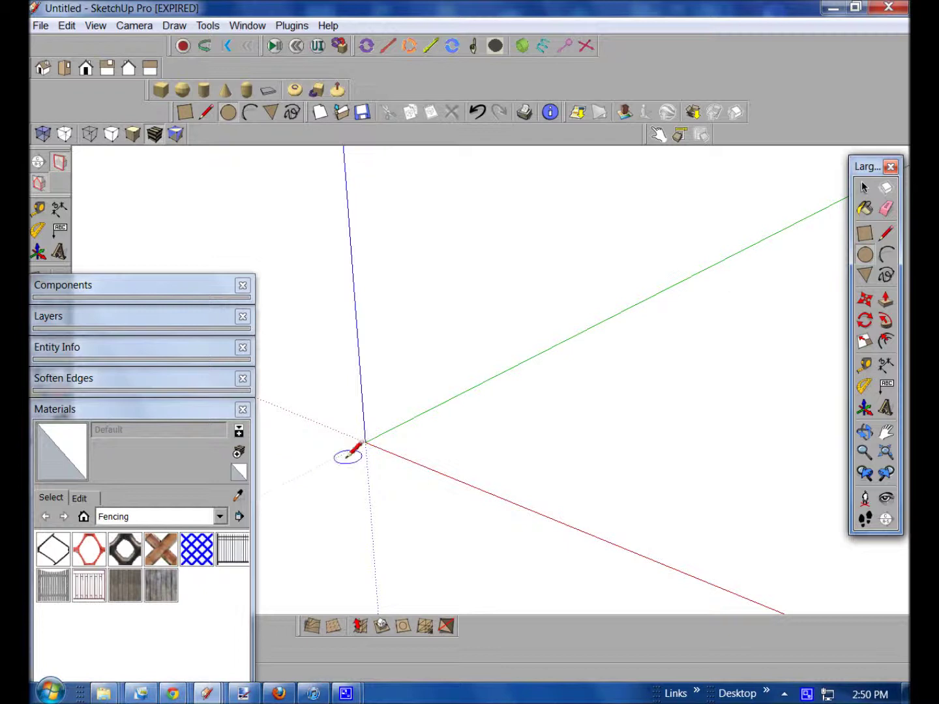
{"action": "left_click", "coordinate": [365, 443]}
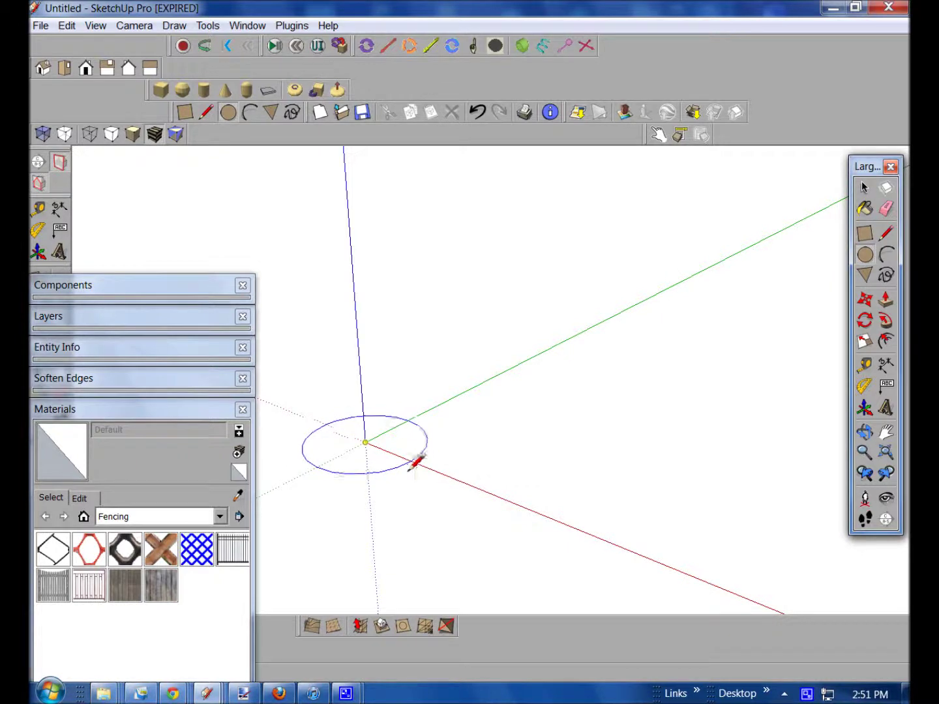
{"action": "key", "text": "Escape"}
{"action": "left_click", "coordinate": [365, 443]}
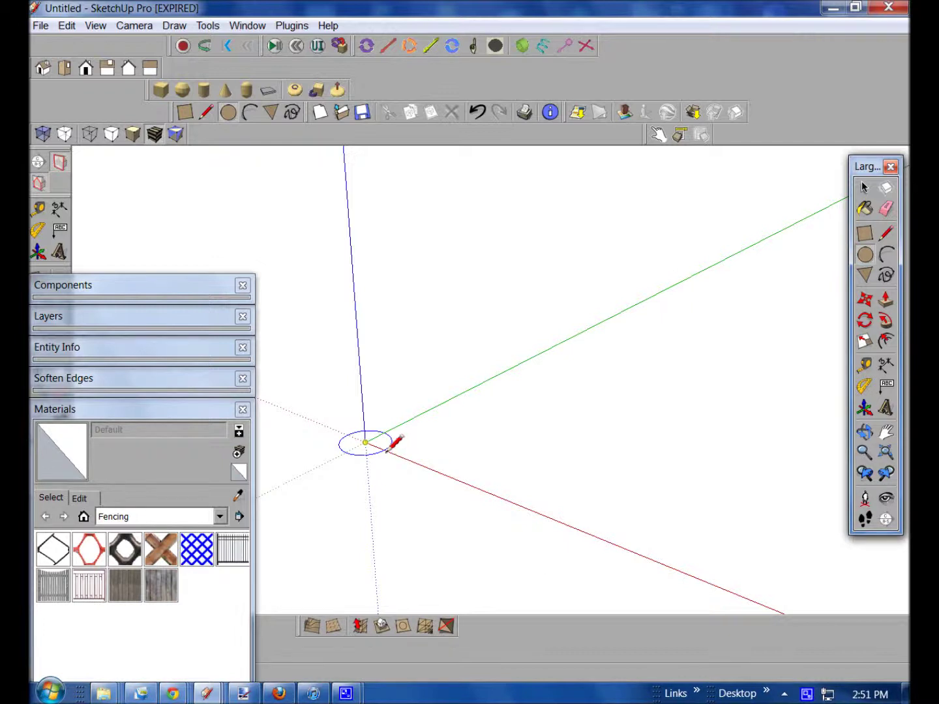
{"action": "type", "text": "3'"}
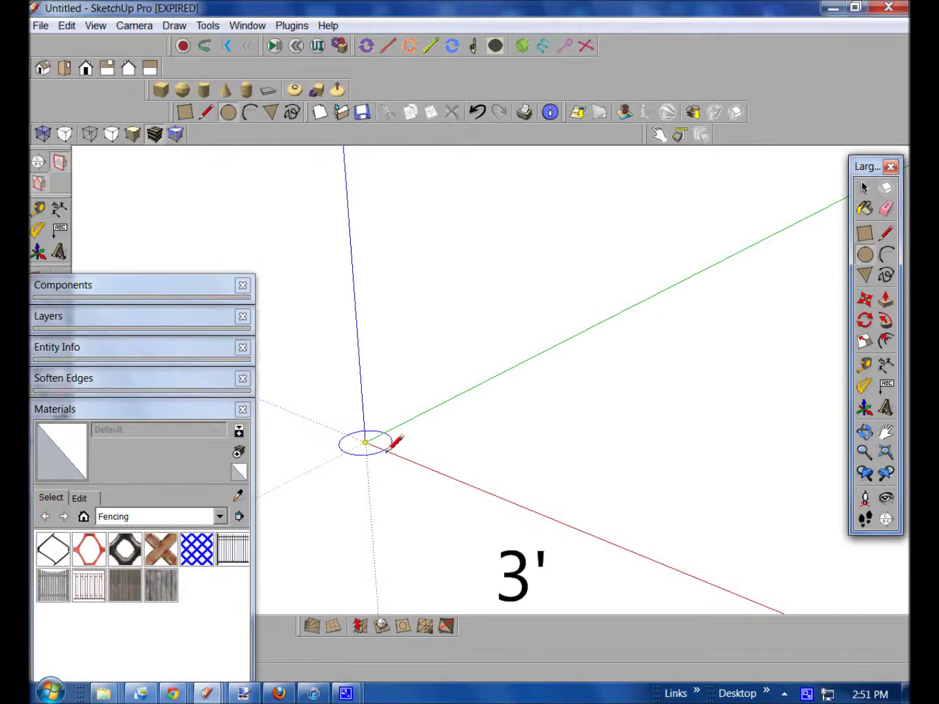
{"action": "key", "text": "Return"}
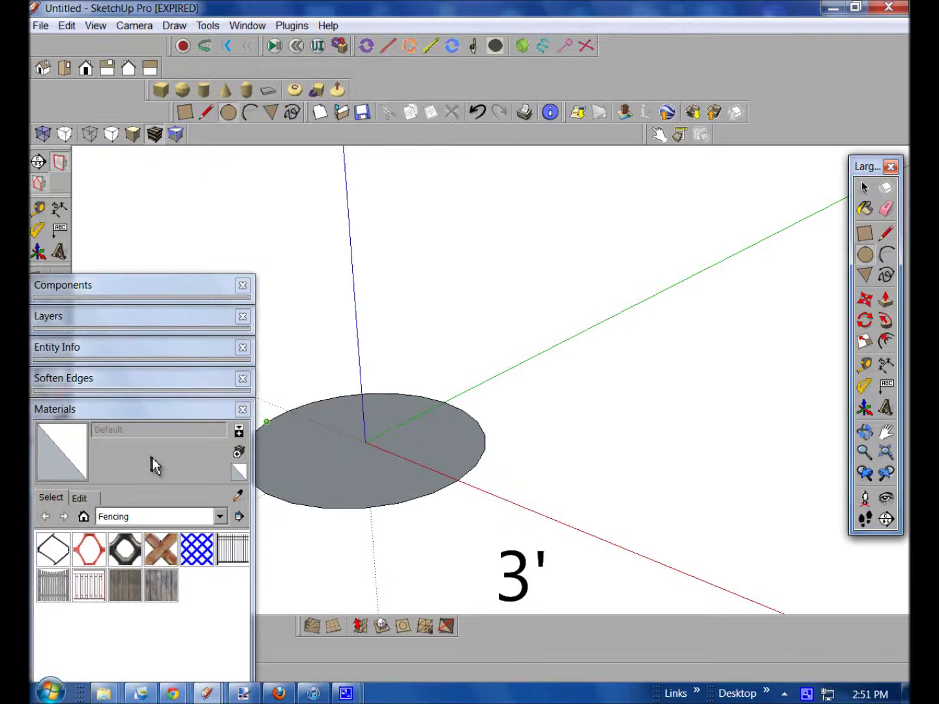
- Float the Measurements toolbar clear of the stacked Components-to-Materials windows and lower that stack to free the drawing area
{"action": "left_click", "coordinate": [133, 418]}
{"action": "left_click_drag", "start_coordinate": [136, 292], "coordinate": [84, 674]}
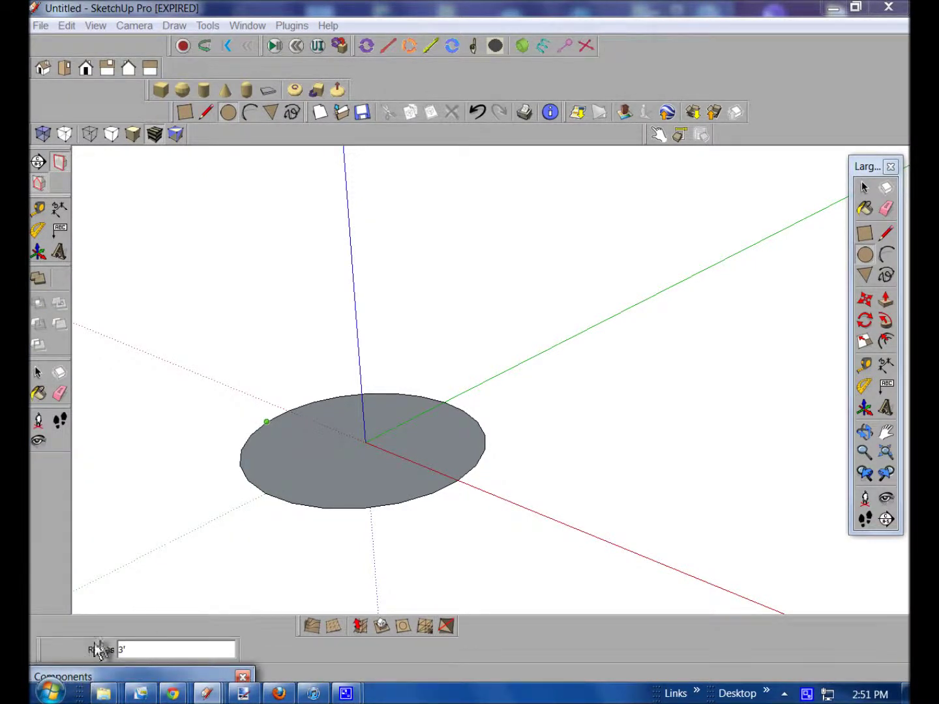
{"action": "left_click_drag", "start_coordinate": [43, 649], "coordinate": [150, 549]}
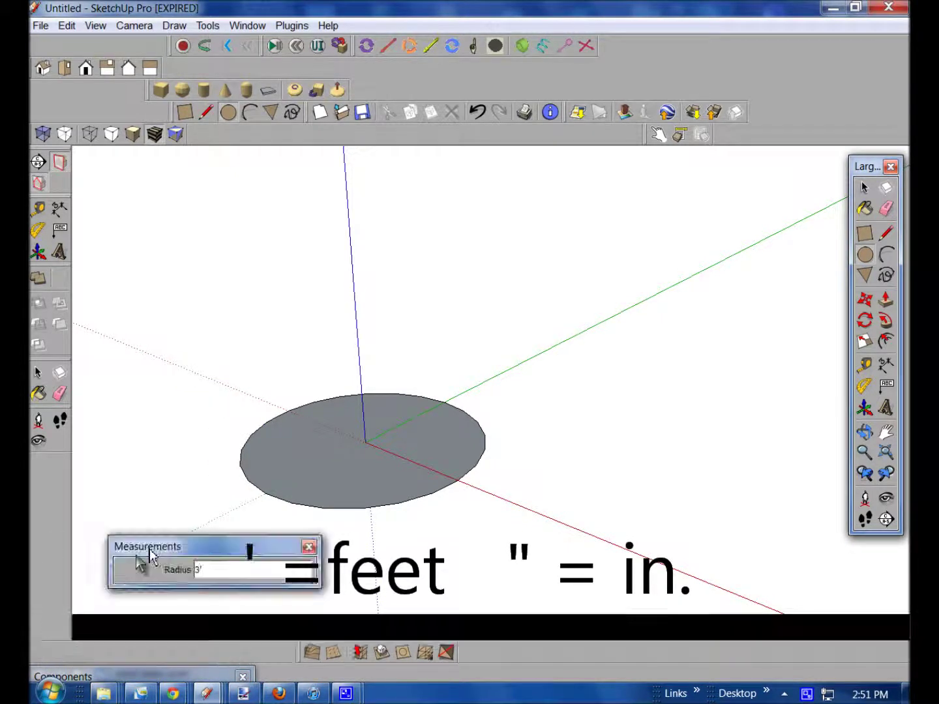
{"action": "double_click", "coordinate": [161, 546]}
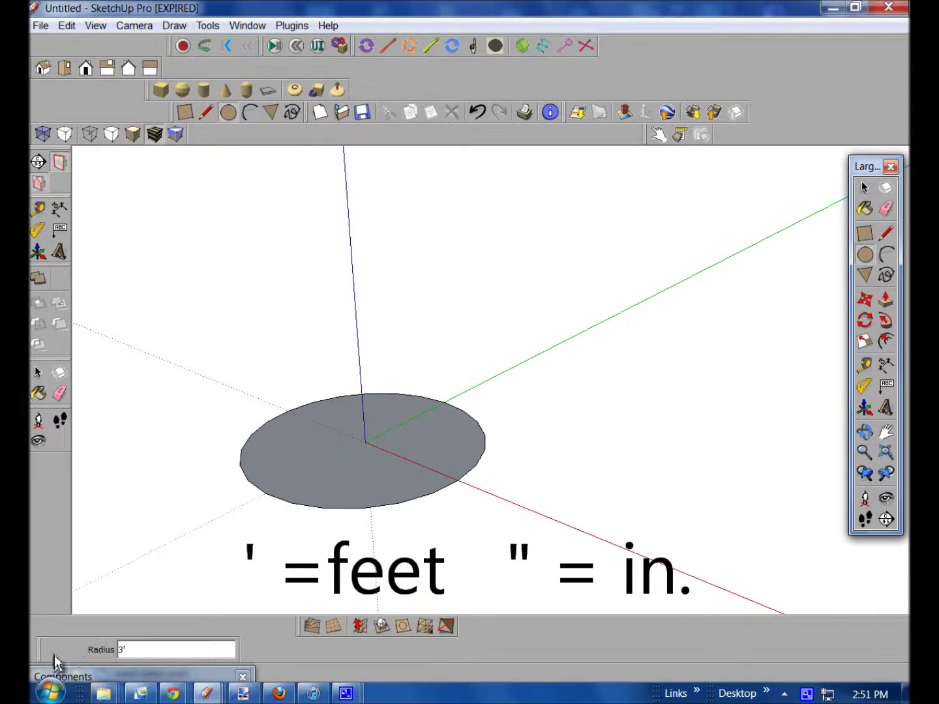
{"action": "left_click_drag", "start_coordinate": [41, 655], "coordinate": [704, 590]}
{"action": "left_click_drag", "start_coordinate": [45, 678], "coordinate": [49, 538]}
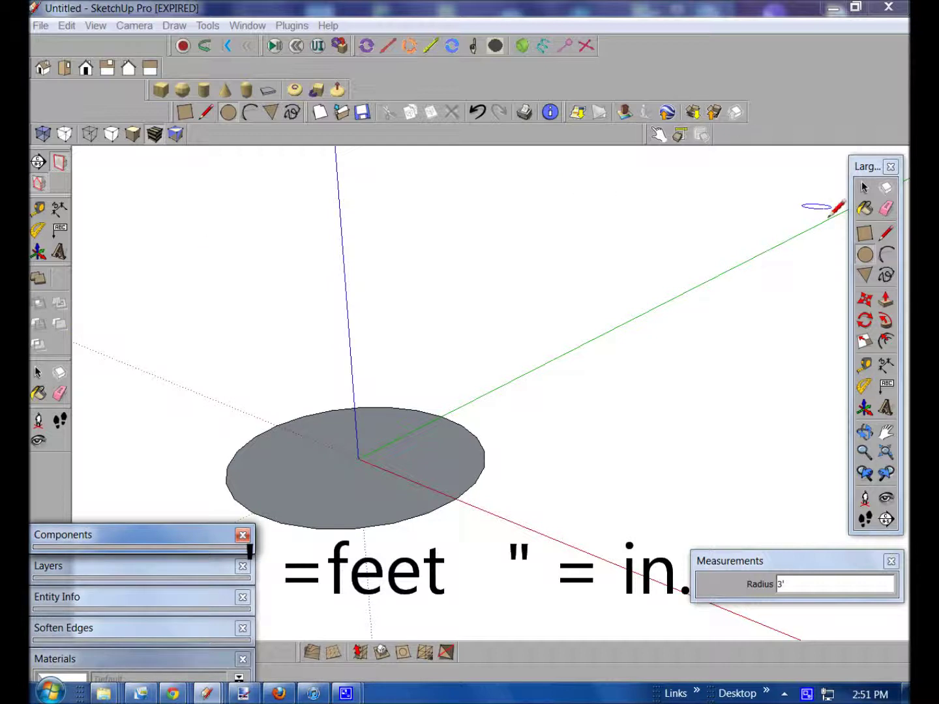
- Draw two radius lines from the origin to endpoints on the circle's edge, enclosing a narrow wedge that spans two edge segments
{"action": "left_click", "coordinate": [886, 233]}
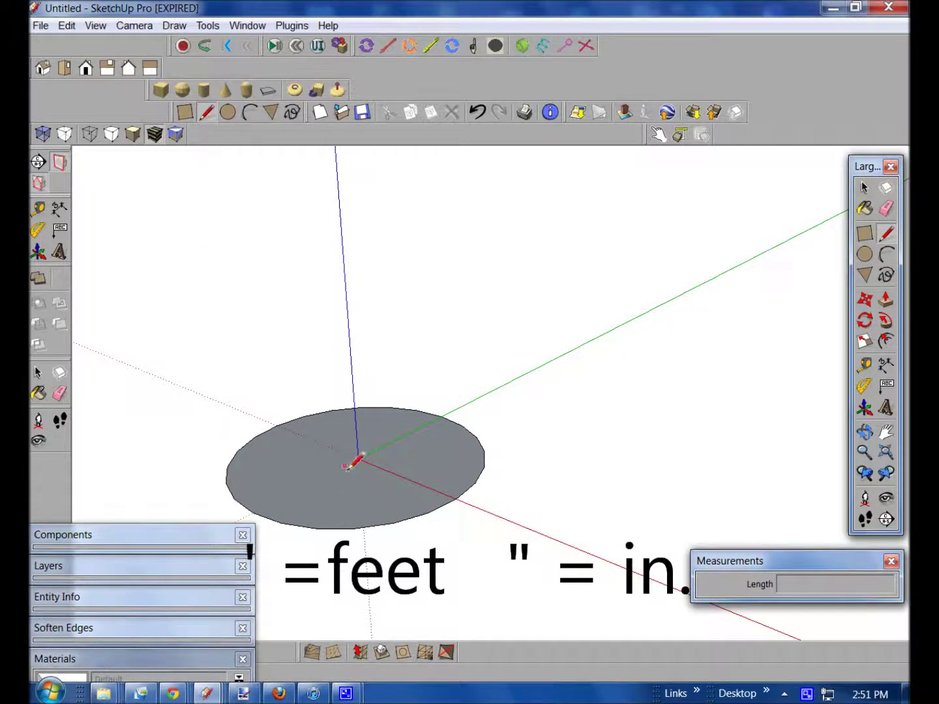
{"action": "left_click", "coordinate": [358, 460]}
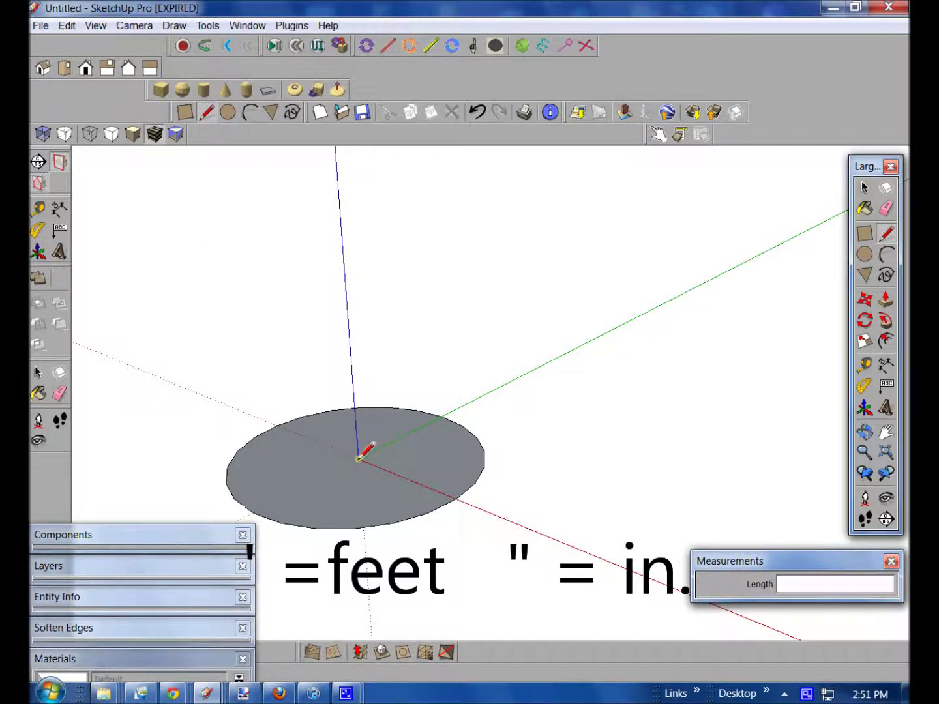
{"action": "left_click", "coordinate": [457, 499]}
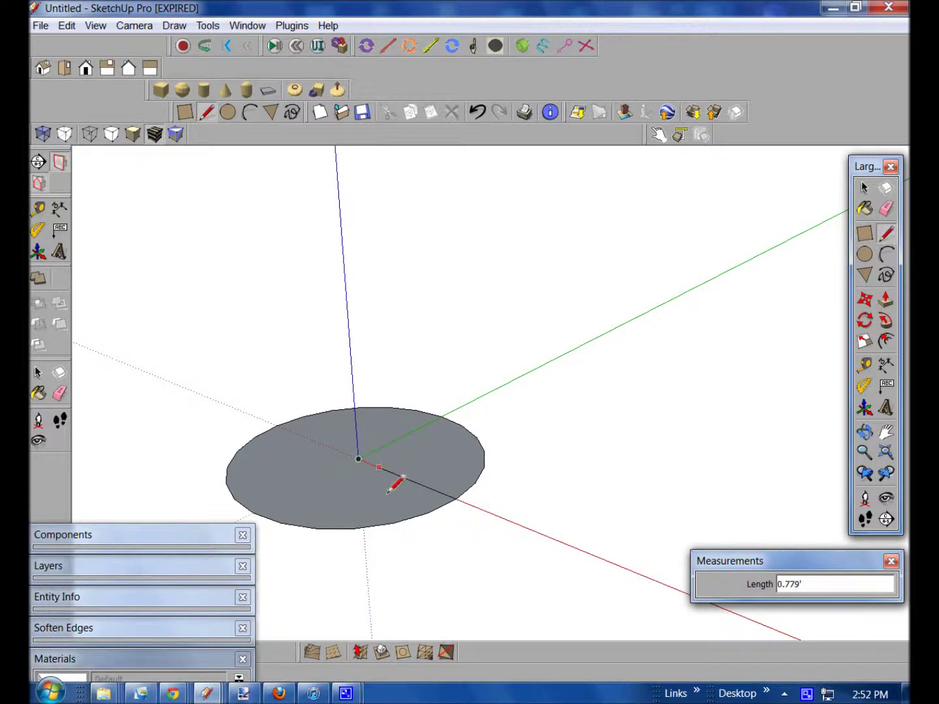
{"action": "middle_click_drag", "start_coordinate": [450, 514], "coordinate": [346, 517]}
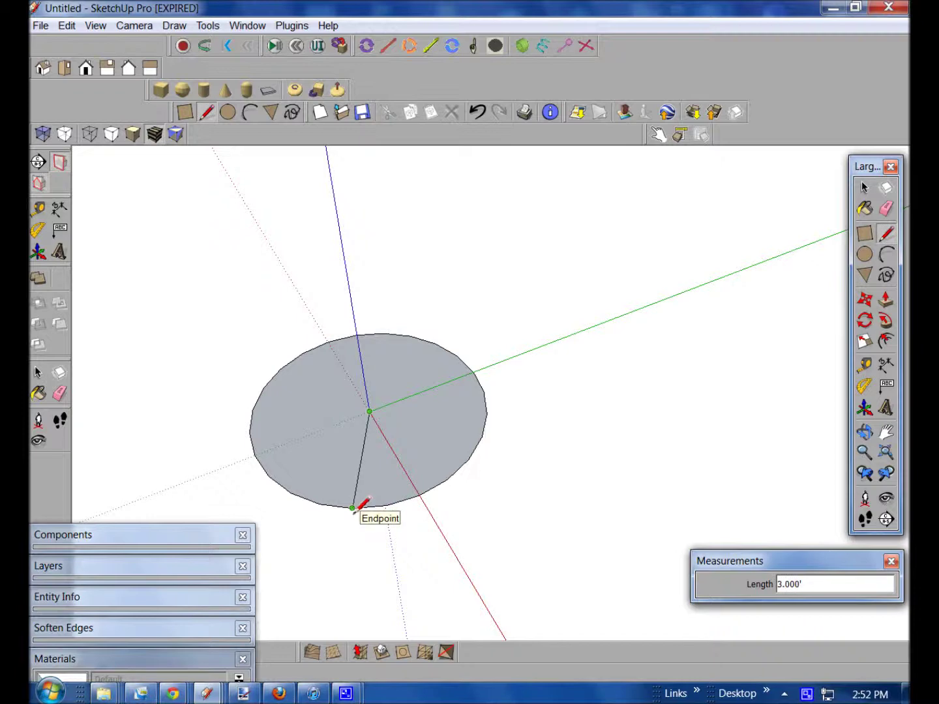
{"action": "left_click", "coordinate": [352, 508]}
{"action": "mouse_move", "coordinate": [365, 478]}
{"action": "middle_mouse_down"}
{"action": "mouse_move", "coordinate": [388, 314]}
{"action": "mouse_move", "coordinate": [372, 499]}
{"action": "mouse_move", "coordinate": [460, 541]}
{"action": "middle_mouse_up"}
{"action": "scroll", "coordinate": [378, 521], "scroll_direction": "up", "scroll_amount": 2}
{"action": "scroll", "coordinate": [384, 521], "scroll_direction": "up", "scroll_amount": 2}
{"action": "scroll", "coordinate": [461, 541], "scroll_direction": "down", "scroll_amount": 1}
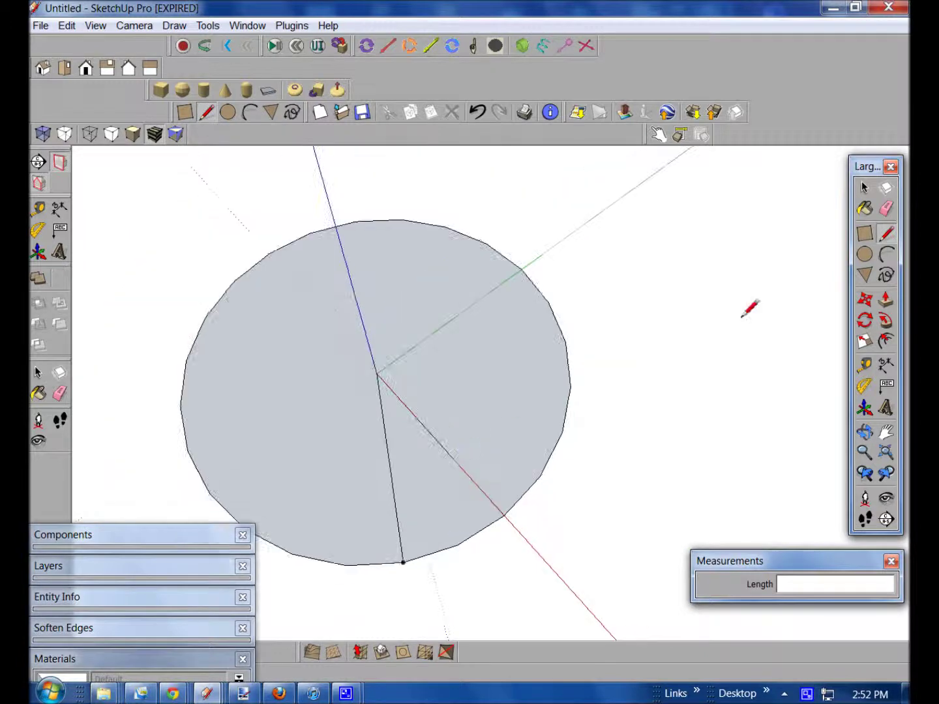
- Push/Pull the narrow wedge between the two radius lines, giving it a distance of 5"
{"action": "left_click", "coordinate": [885, 298]}
{"action": "middle_click_drag", "start_coordinate": [401, 482], "coordinate": [324, 312]}
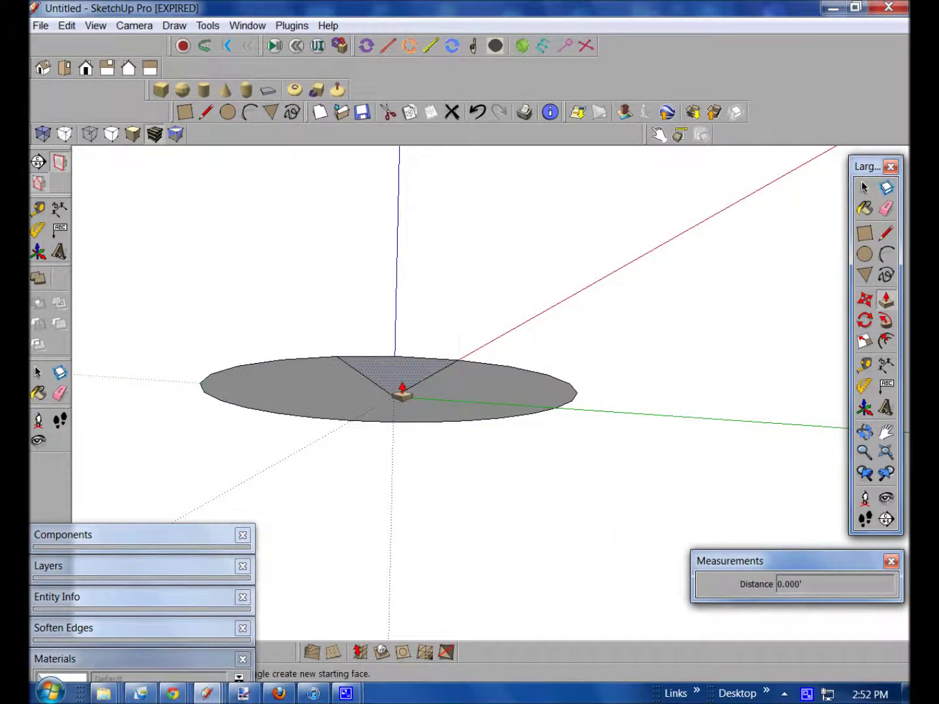
{"action": "left_click", "coordinate": [398, 386]}
{"action": "left_click", "coordinate": [398, 368]}
{"action": "middle_click_drag", "start_coordinate": [397, 386], "coordinate": [359, 481]}
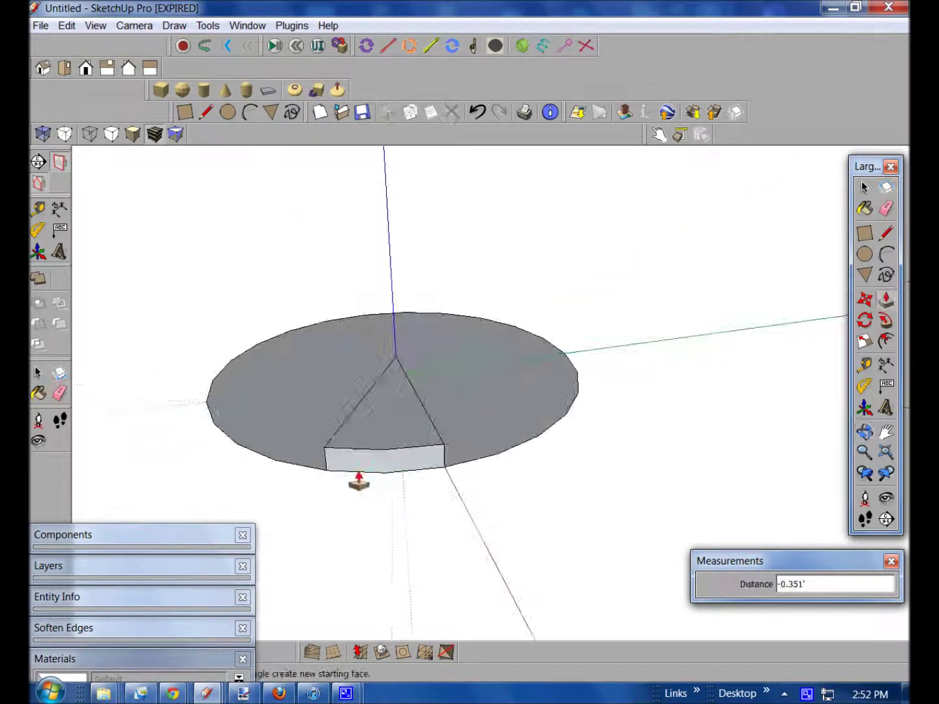
{"action": "middle_click_drag", "start_coordinate": [360, 421], "coordinate": [384, 490]}
{"action": "left_click", "coordinate": [385, 478]}
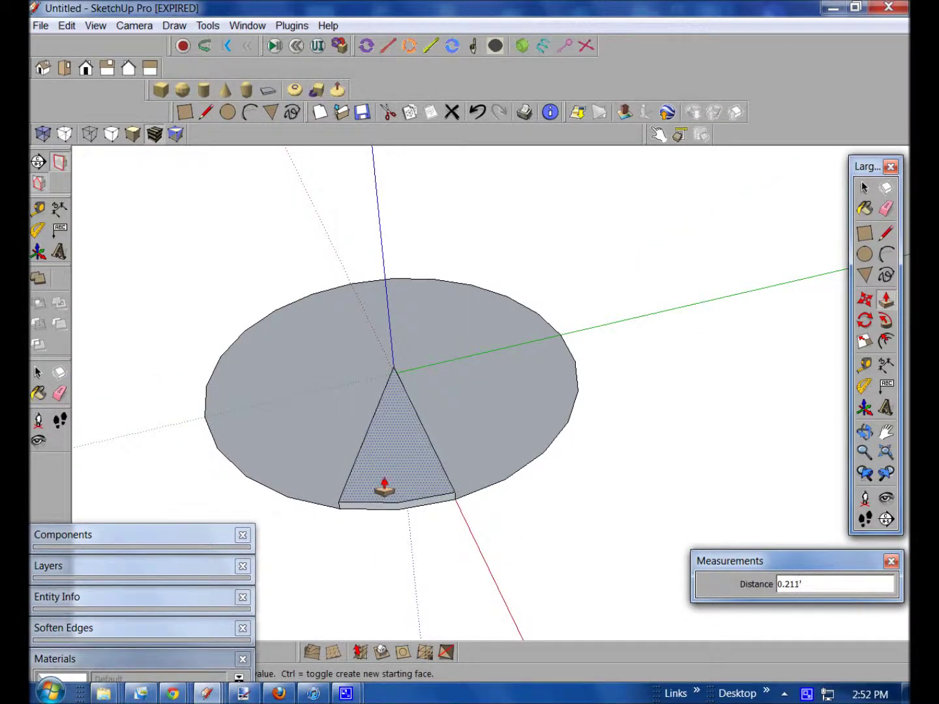
{"action": "left_click", "coordinate": [383, 486]}
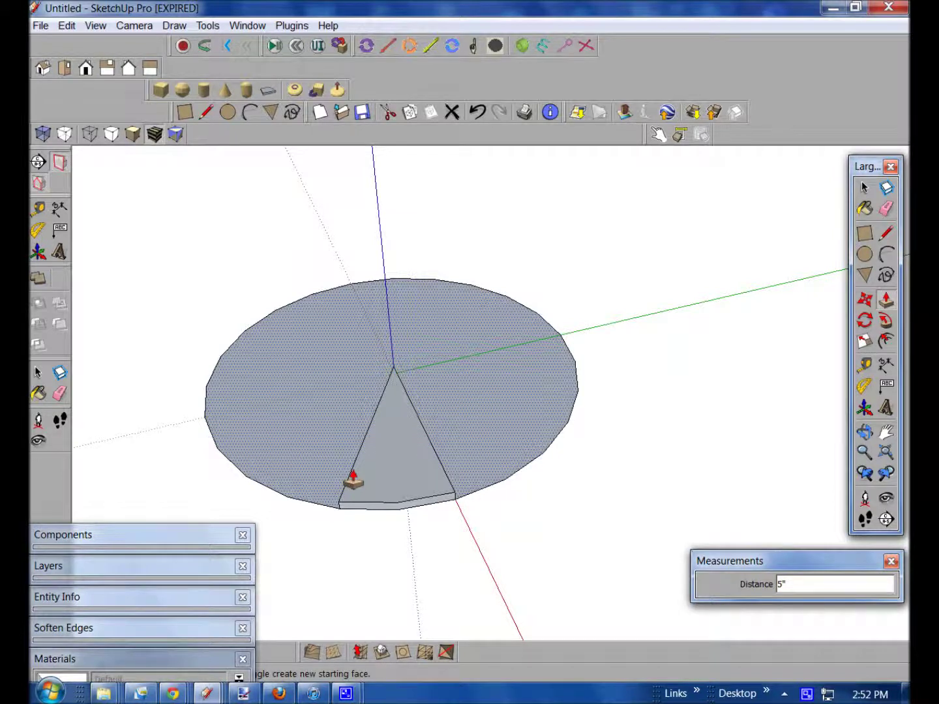
{"action": "key", "text": "Return"}
- Push the wedge's underside face inward by about 0.2' with Push/Pull
{"action": "middle_click_drag", "start_coordinate": [355, 467], "coordinate": [352, 300]}
{"action": "left_click", "coordinate": [366, 376]}
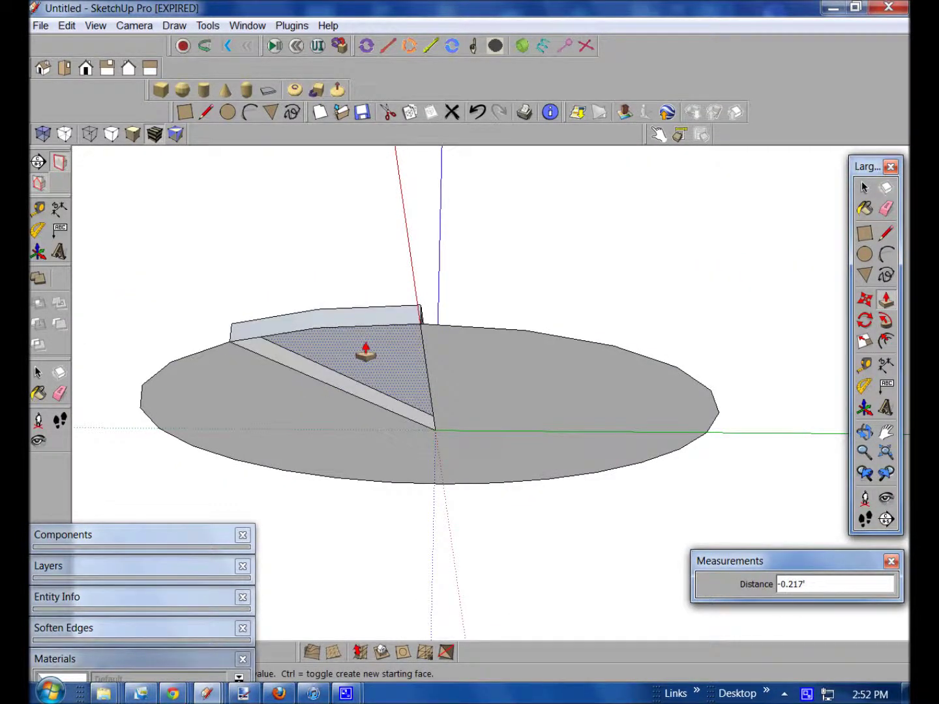
{"action": "left_click", "coordinate": [364, 343]}
- Erase the rest of the circle around the wedge, leaving only the wedge-shaped solid
{"action": "middle_click_drag", "start_coordinate": [365, 344], "coordinate": [497, 480]}
{"action": "scroll", "coordinate": [372, 507], "scroll_direction": "down", "scroll_amount": 5}
{"action": "left_click", "coordinate": [885, 208]}
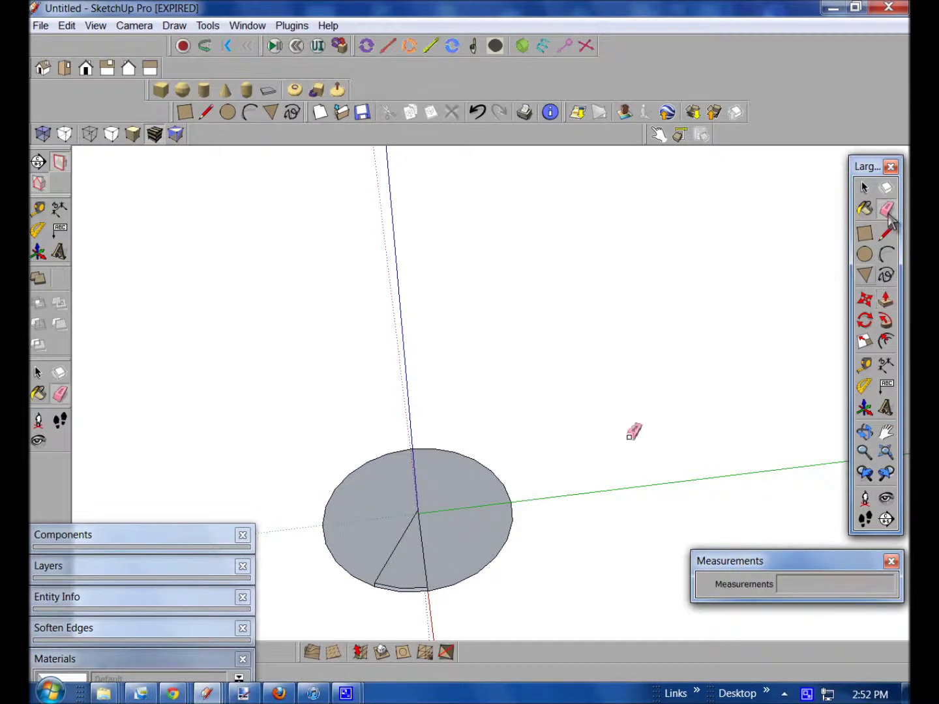
{"action": "key", "text": "Delete"}
{"action": "mouse_move", "coordinate": [370, 558]}
{"action": "middle_mouse_down"}
{"action": "mouse_move", "coordinate": [417, 549]}
{"action": "mouse_move", "coordinate": [456, 592]}
{"action": "mouse_move", "coordinate": [419, 562]}
{"action": "mouse_move", "coordinate": [421, 537]}
{"action": "mouse_move", "coordinate": [609, 602]}
{"action": "mouse_move", "coordinate": [498, 564]}
{"action": "mouse_move", "coordinate": [497, 583]}
{"action": "mouse_move", "coordinate": [550, 536]}
{"action": "middle_mouse_up"}
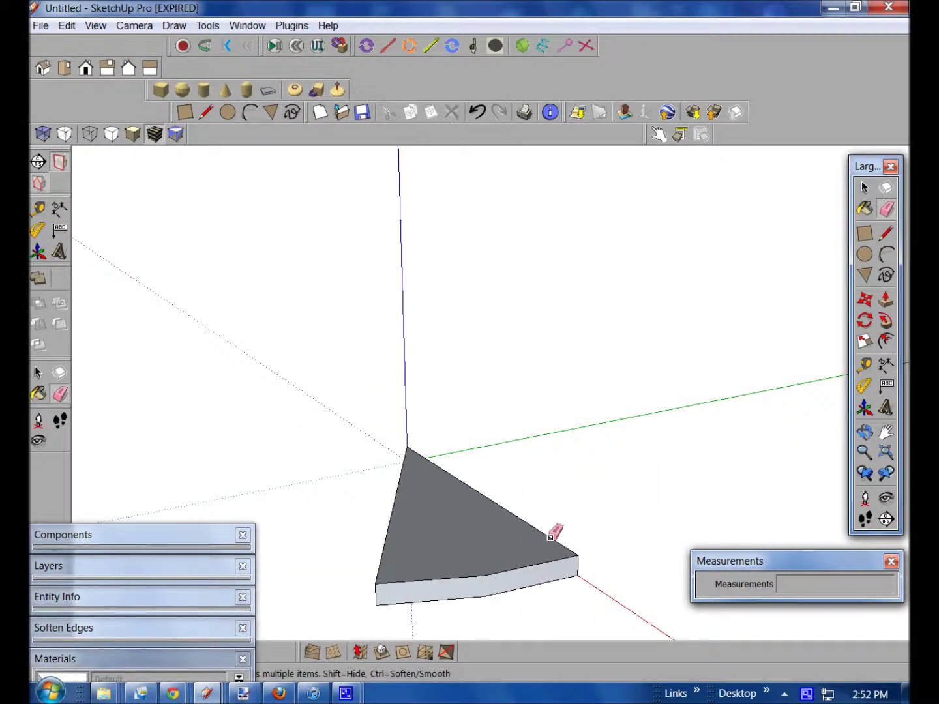
- Draw a 3' line on the wedge's open underside from an outer corner to the tip at the origin
{"action": "left_click", "coordinate": [865, 187]}
{"action": "middle_click_drag", "start_coordinate": [555, 443], "coordinate": [443, 352]}
{"action": "left_click", "coordinate": [886, 233]}
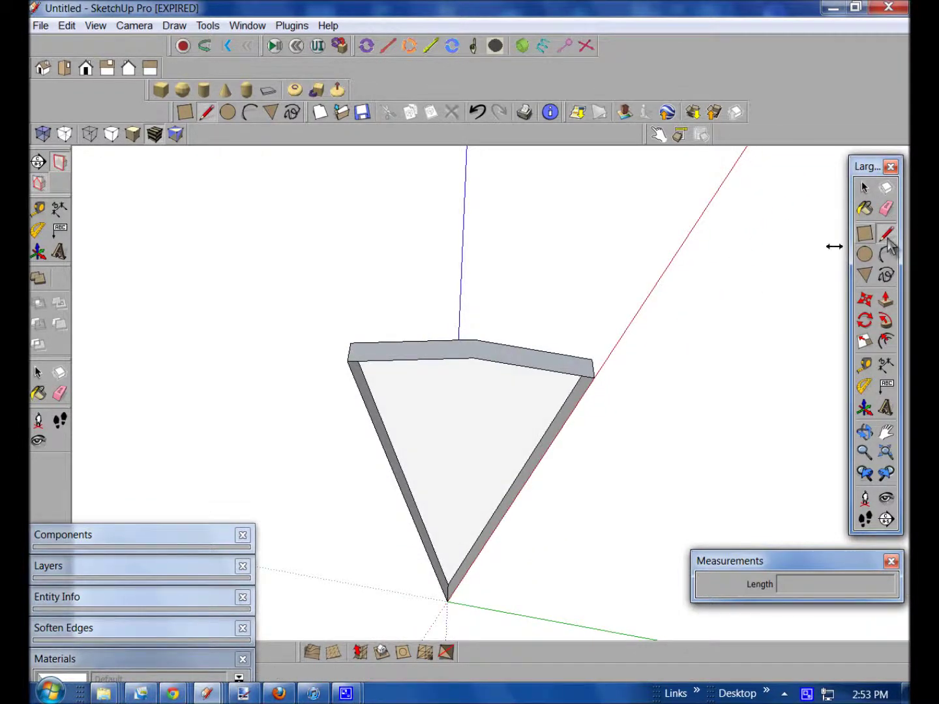
{"action": "left_click", "coordinate": [348, 360]}
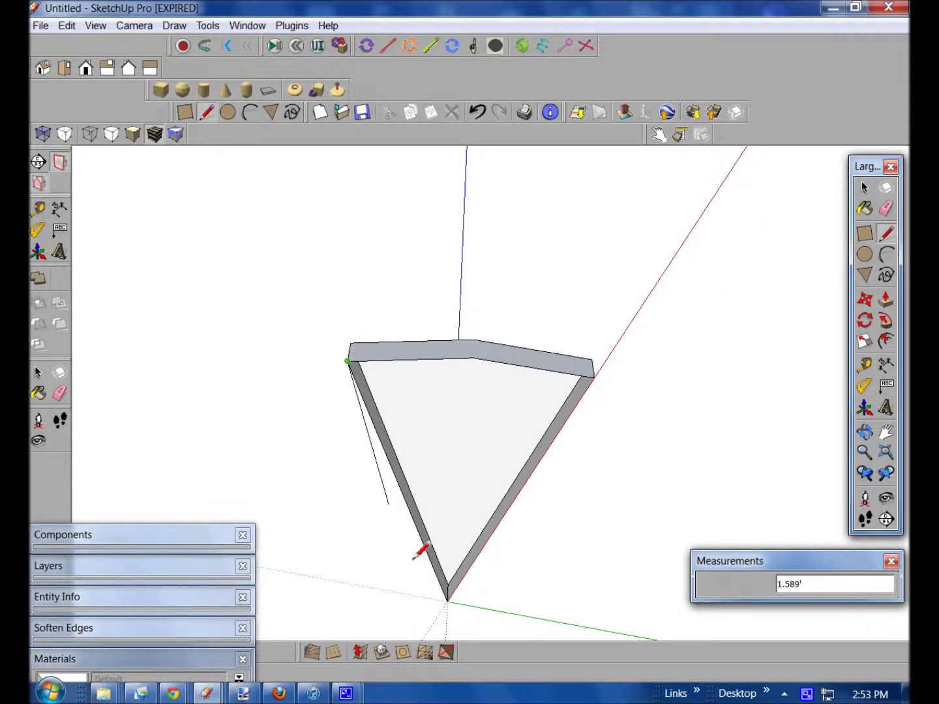
{"action": "left_click", "coordinate": [447, 600]}
- Select the entire wedge and make it a group
{"action": "mouse_move", "coordinate": [404, 434]}
{"action": "middle_mouse_down"}
{"action": "mouse_move", "coordinate": [435, 303]}
{"action": "mouse_move", "coordinate": [443, 482]}
{"action": "mouse_move", "coordinate": [427, 494]}
{"action": "mouse_move", "coordinate": [499, 598]}
{"action": "mouse_move", "coordinate": [788, 202]}
{"action": "middle_mouse_up"}
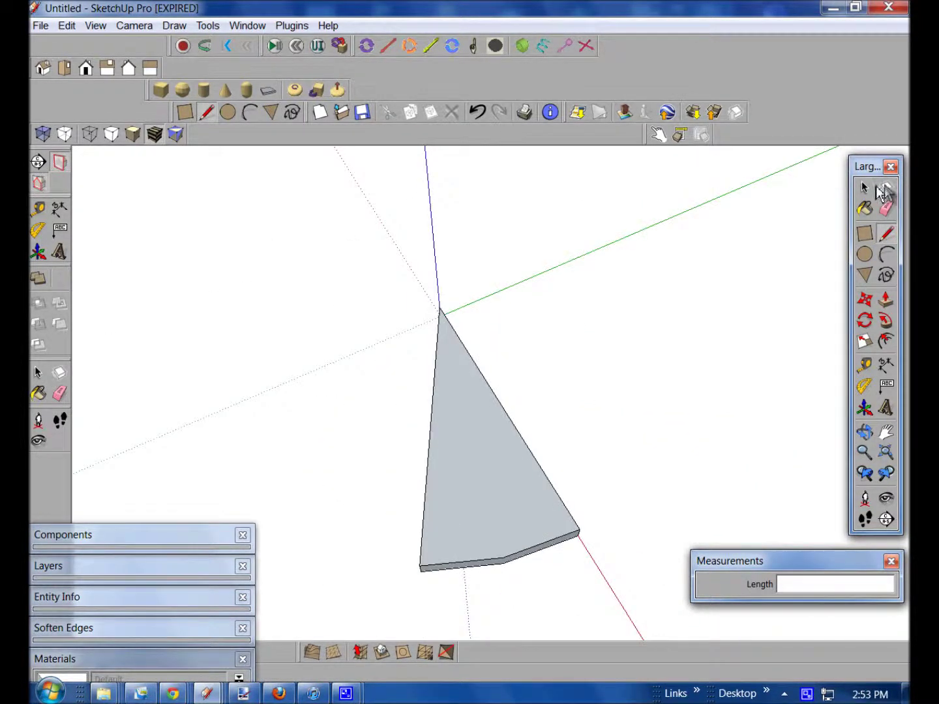
{"action": "mouse_move", "coordinate": [521, 413]}
{"action": "middle_mouse_down"}
{"action": "mouse_move", "coordinate": [403, 443]}
{"action": "mouse_move", "coordinate": [519, 305]}
{"action": "middle_mouse_up"}
{"action": "key", "text": "space"}
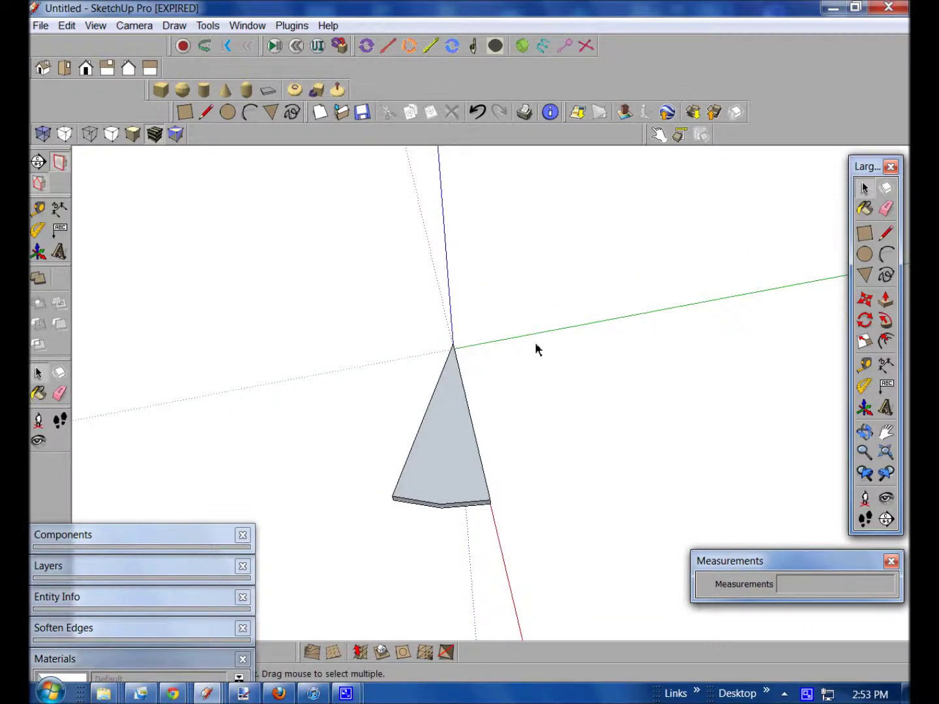
{"action": "left_click_drag", "start_coordinate": [367, 553], "coordinate": [365, 555]}
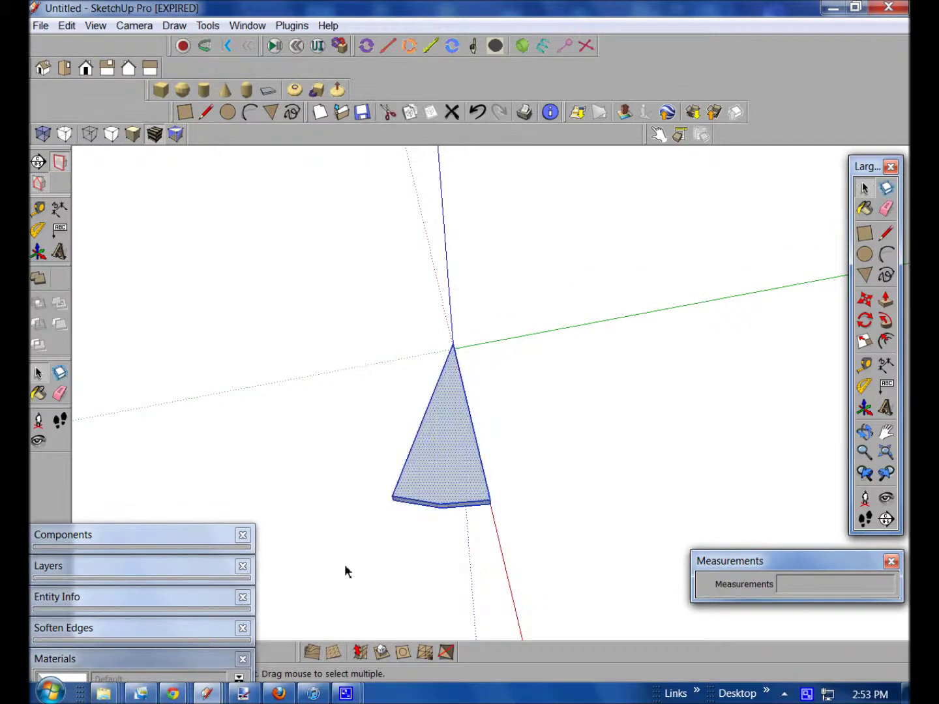
{"action": "right_click", "coordinate": [436, 465]}
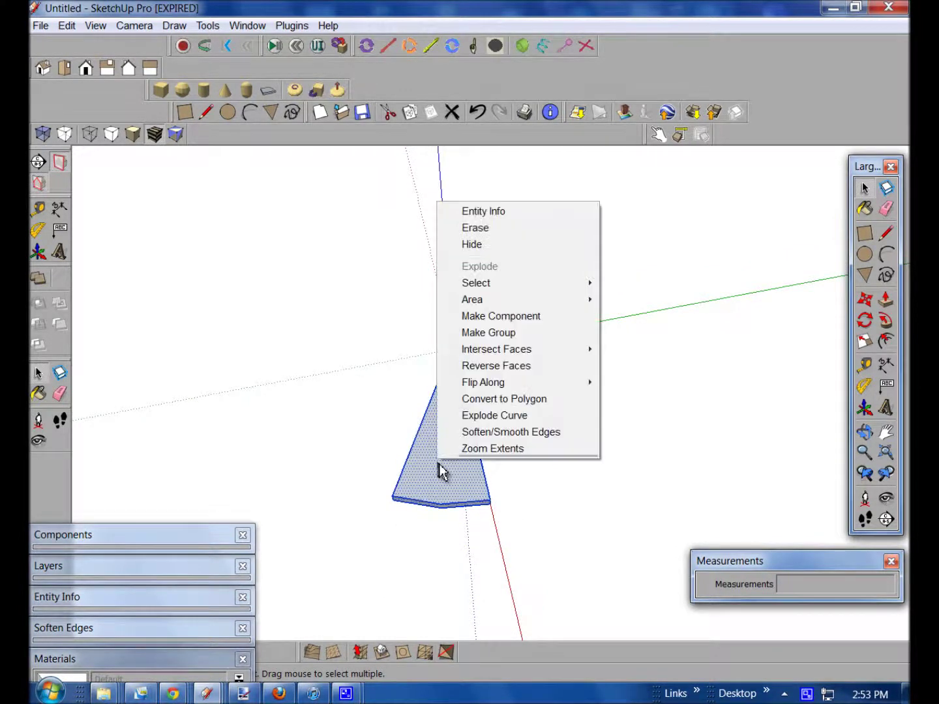
{"action": "left_click", "coordinate": [516, 337]}
- Convert the wedge group into a component and clear the selection
{"action": "right_click", "coordinate": [435, 447]}
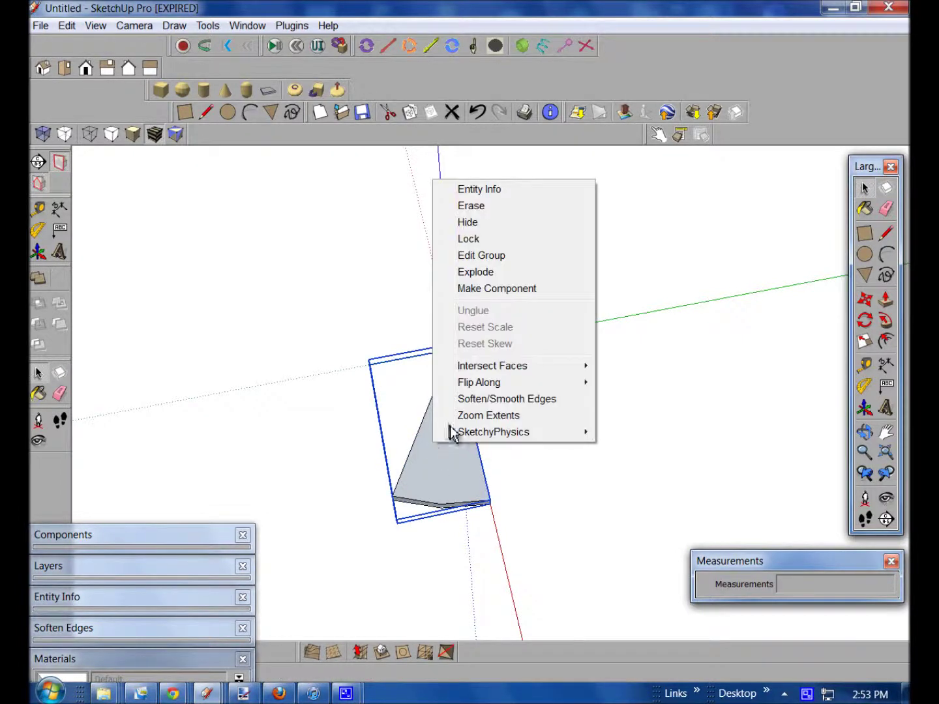
{"action": "left_click", "coordinate": [514, 291]}
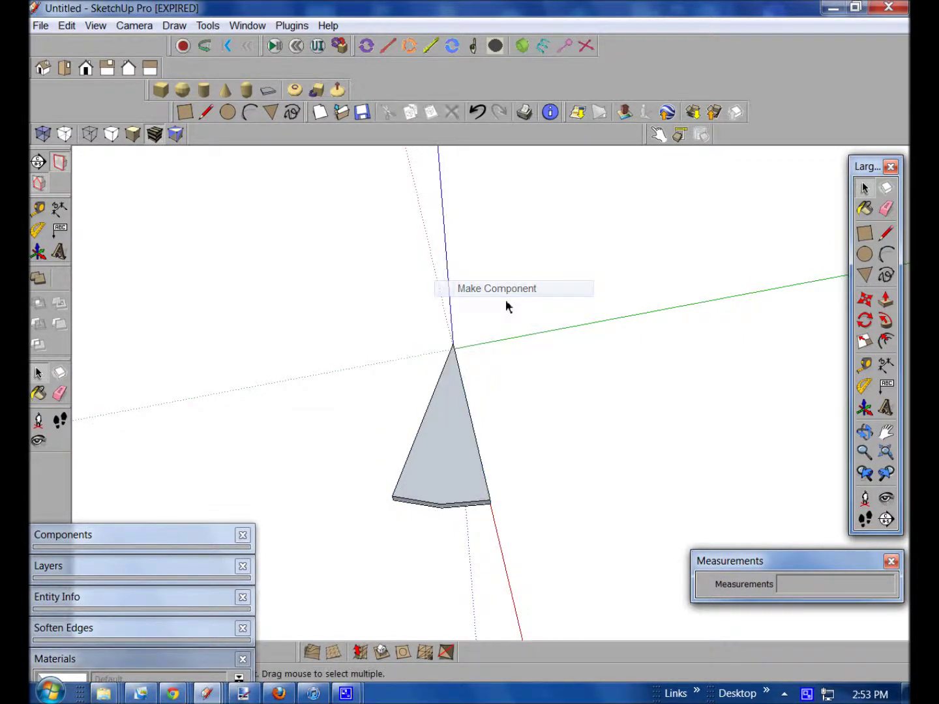
{"action": "double_click", "coordinate": [428, 434]}
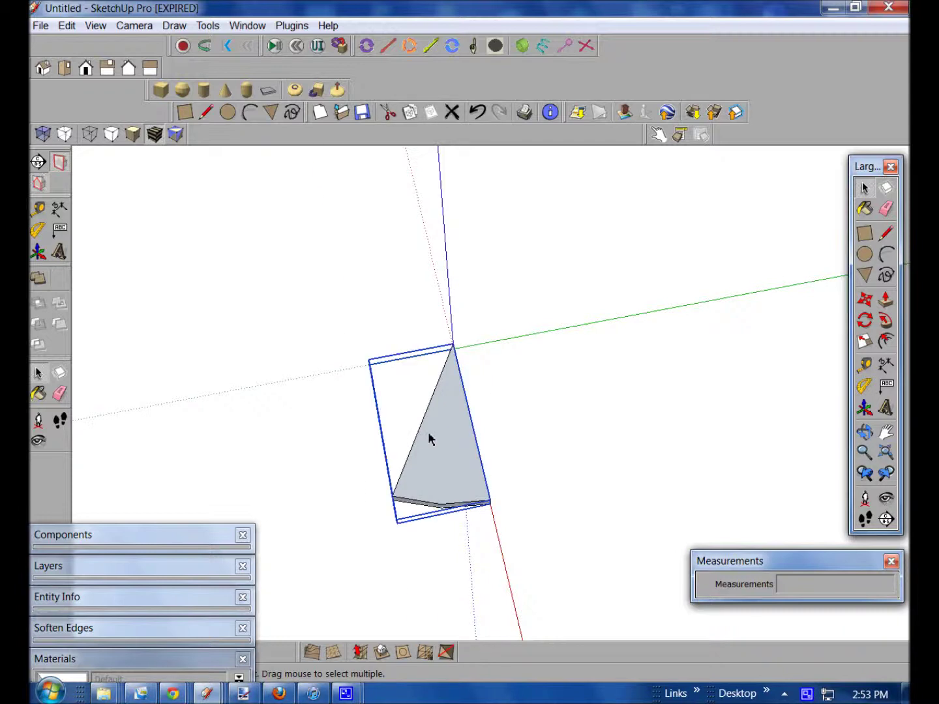
{"action": "left_click", "coordinate": [289, 431]}
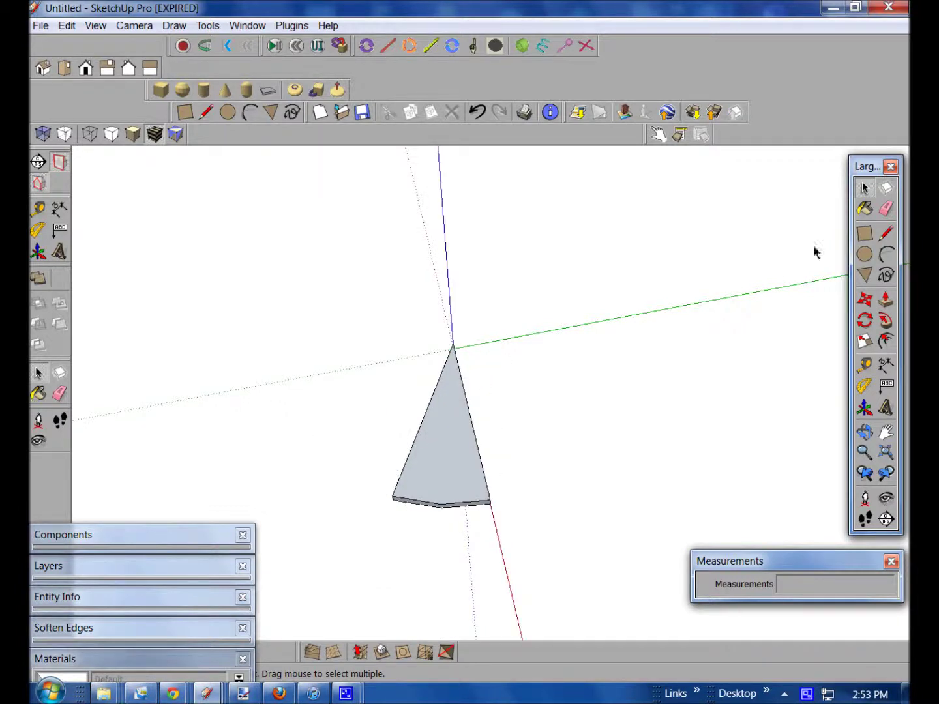
- Rotate a copy of the wedge component around its tip at the origin so it adjoins the original wedge, and clear the selection
{"action": "left_click", "coordinate": [865, 324]}
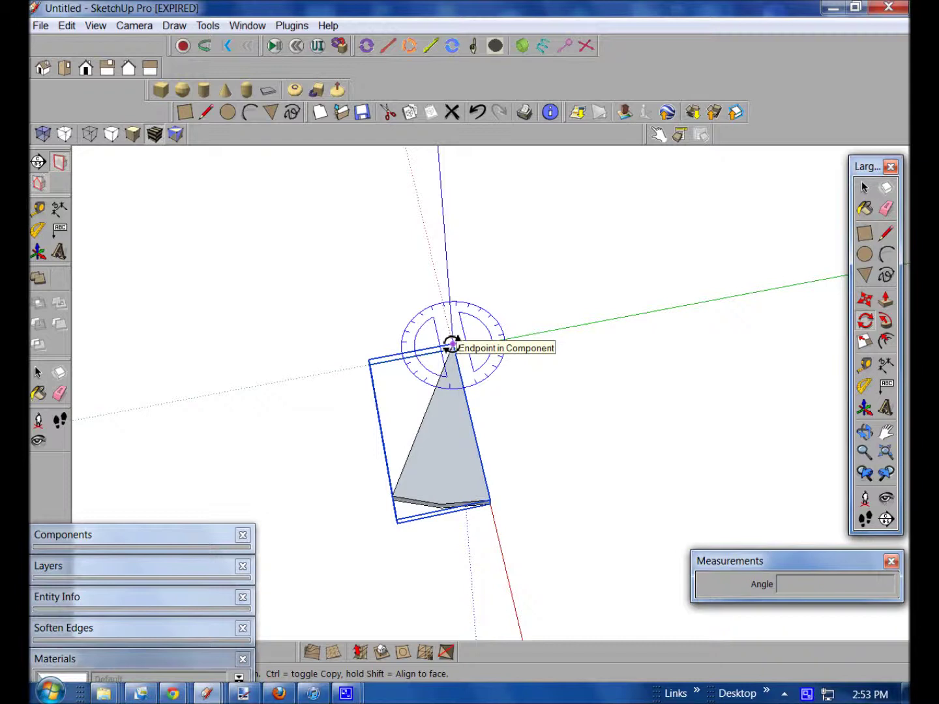
{"action": "left_click", "coordinate": [452, 342]}
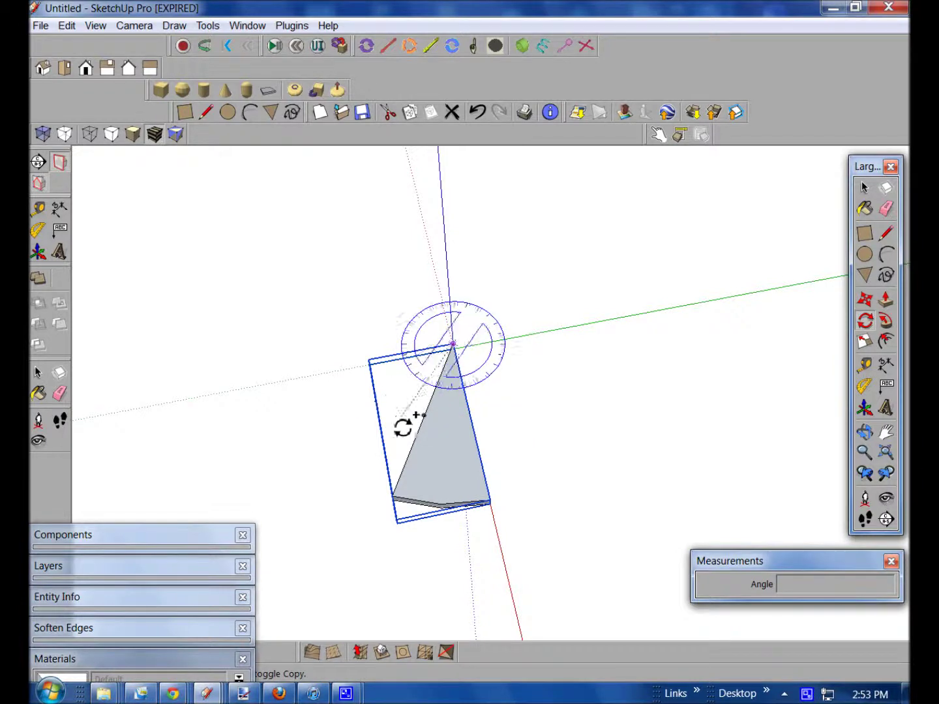
{"action": "left_click", "coordinate": [430, 419]}
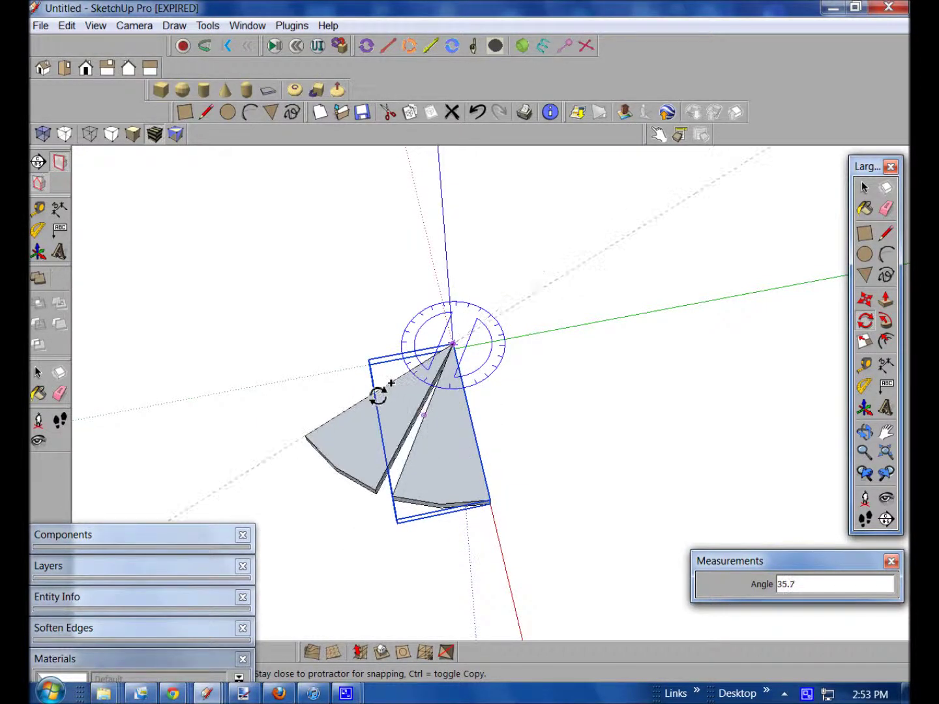
{"action": "left_click", "coordinate": [386, 405]}
{"action": "middle_click_drag", "start_coordinate": [391, 483], "coordinate": [452, 633]}
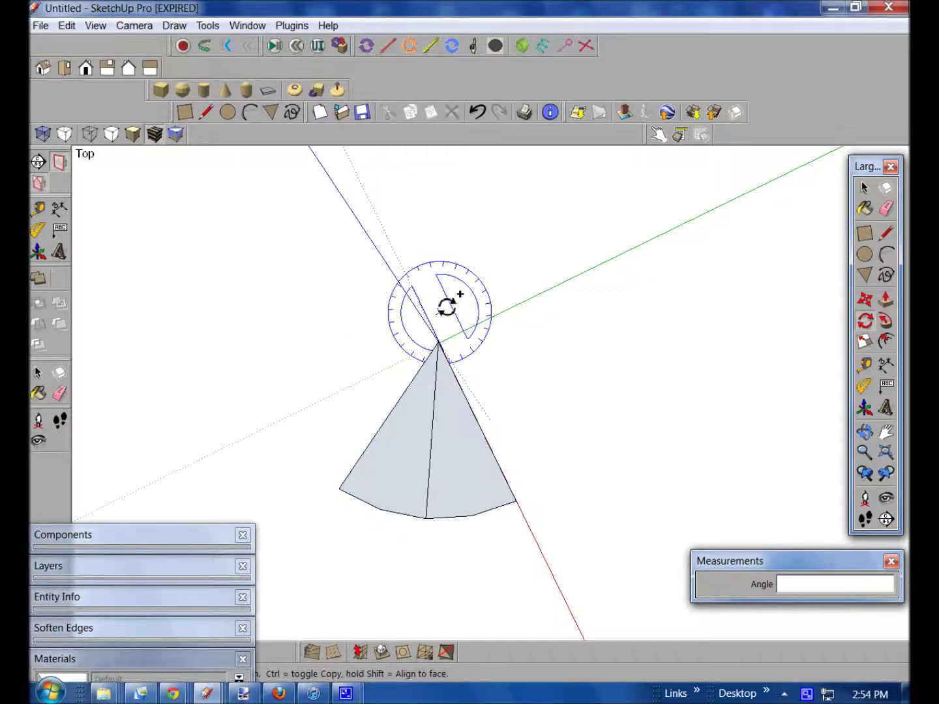
{"action": "middle_click_drag", "start_coordinate": [420, 489], "coordinate": [432, 231]}
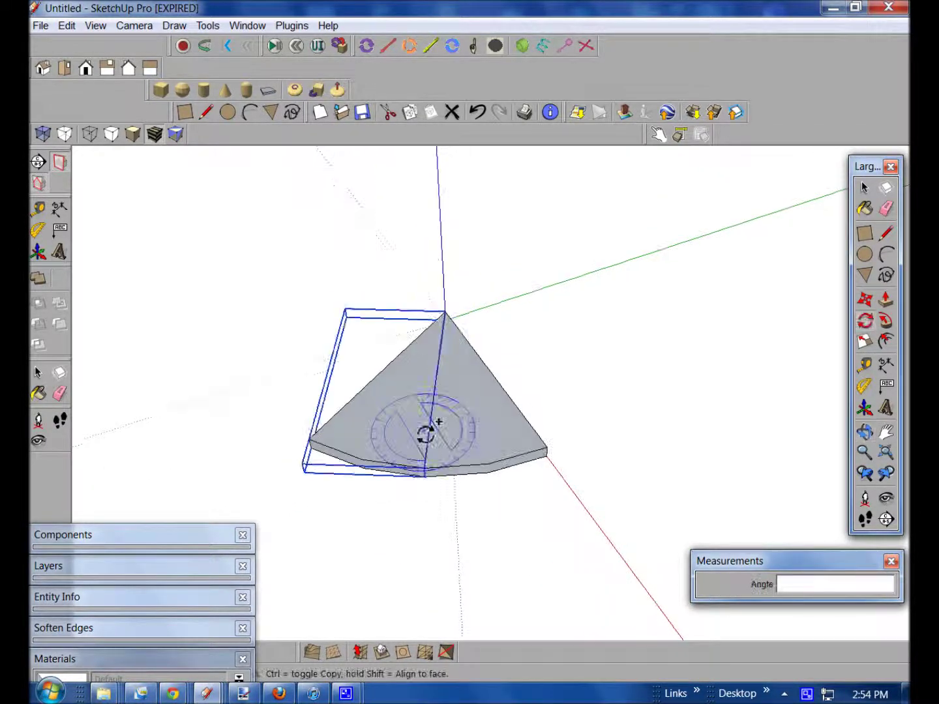
{"action": "key", "text": "ctrl+t"}
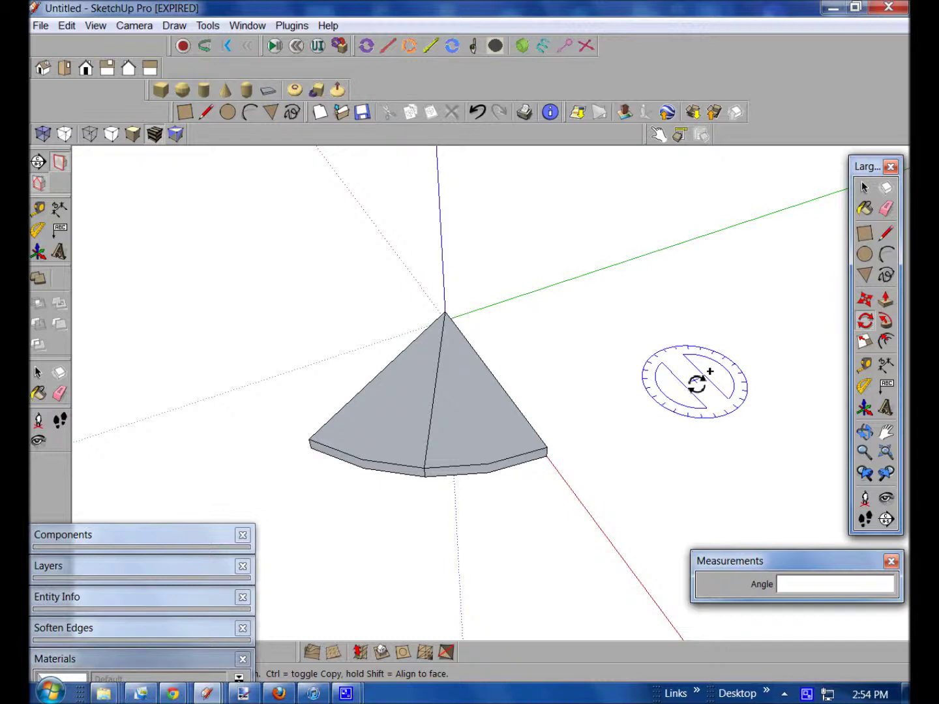
- Multiply the rotated wedge copy around the origin, trying 7x and 9x before entering a count of 11
{"action": "type", "text": "7"}
{"action": "type", "text": "x"}
{"action": "key", "text": "Return"}
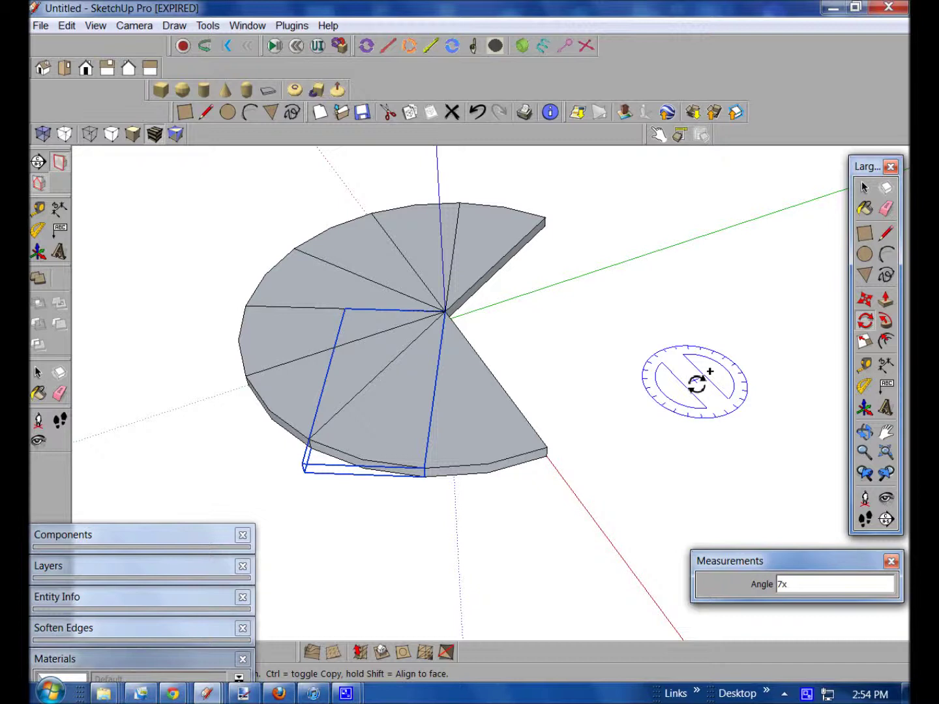
{"action": "type", "text": "9x"}
{"action": "key", "text": "Return"}
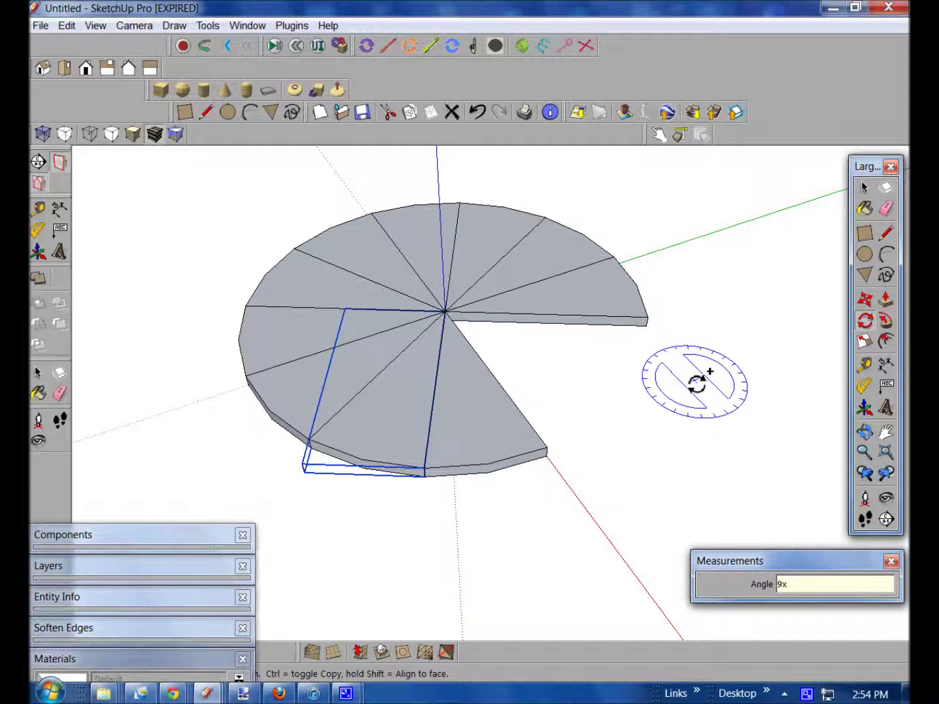
{"action": "type", "text": "11"}
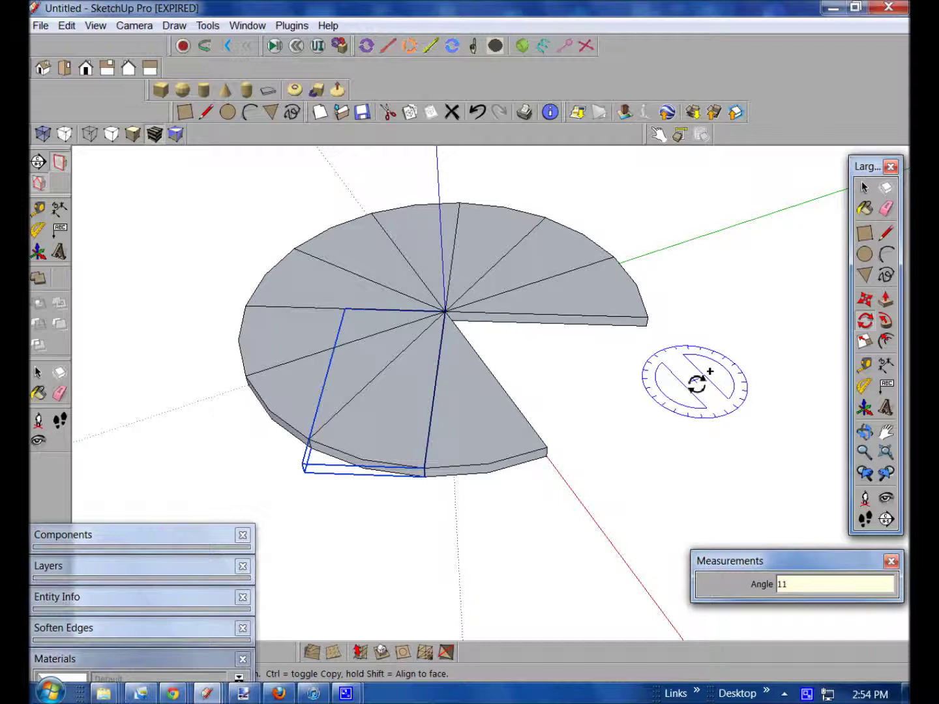
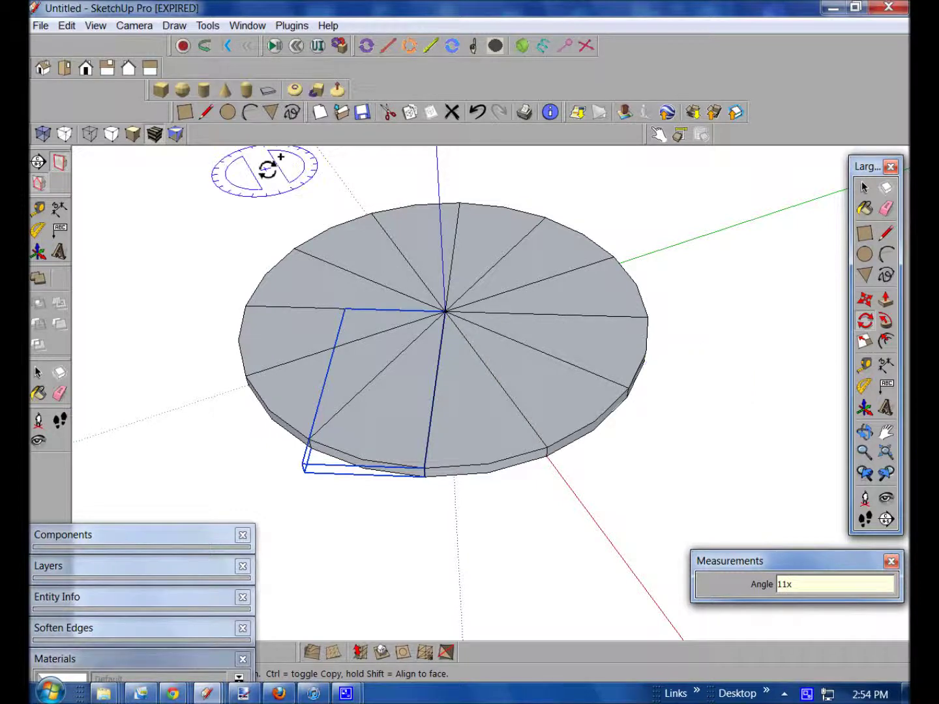
- Select all the wedges that make up the full circle
{"action": "middle_click_drag", "start_coordinate": [499, 398], "coordinate": [624, 342]}
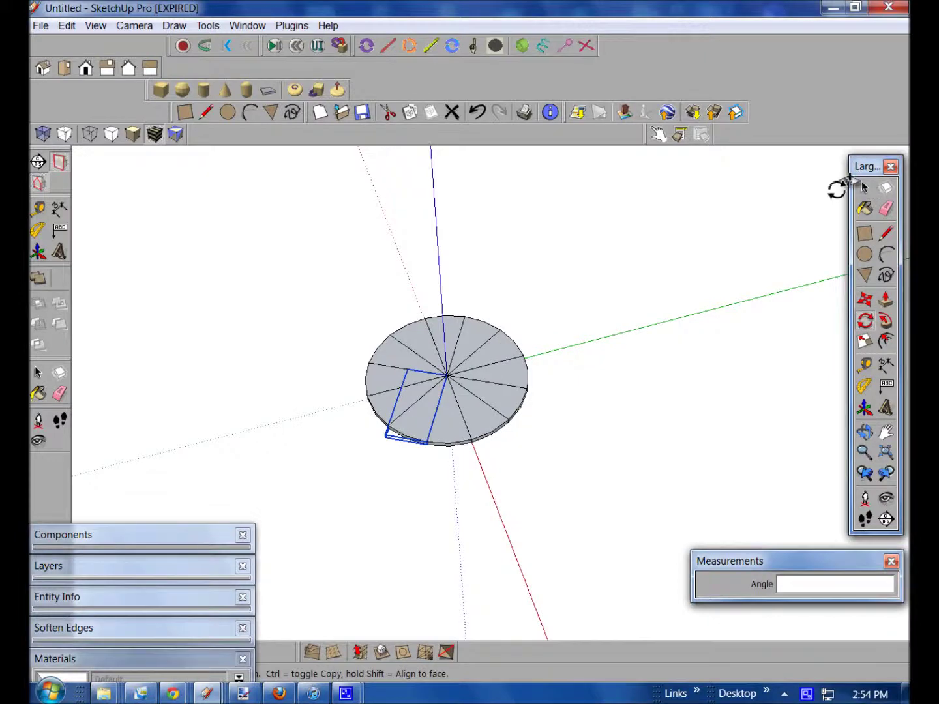
{"action": "left_click", "coordinate": [864, 189]}
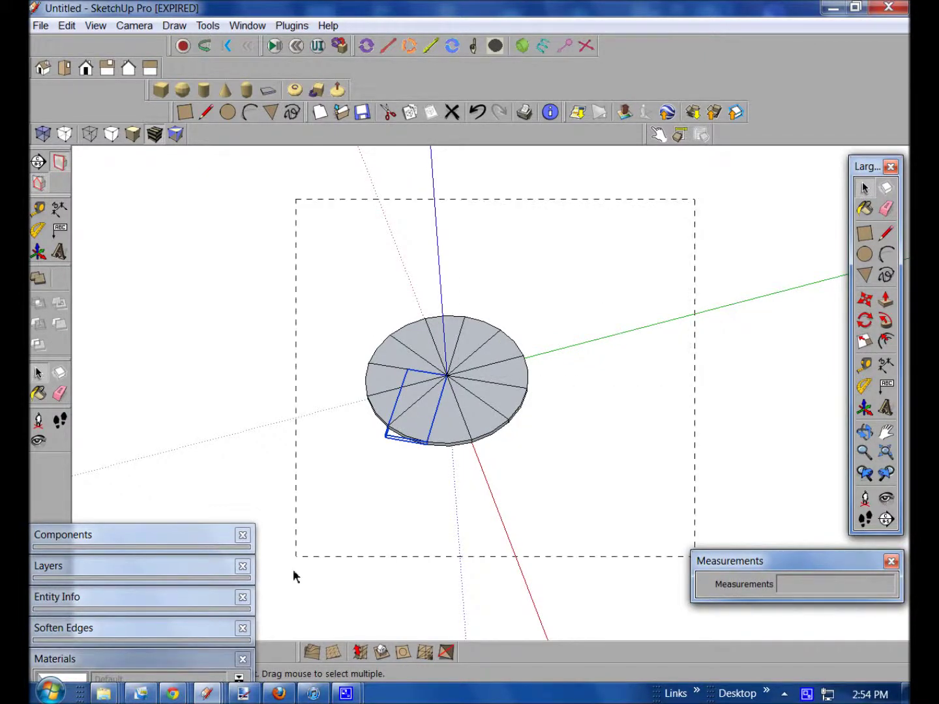
{"action": "left_click_drag", "start_coordinate": [293, 572], "coordinate": [295, 569]}
{"action": "scroll", "coordinate": [397, 443], "scroll_direction": "up", "scroll_amount": 4}
{"action": "middle_click_drag", "start_coordinate": [411, 446], "coordinate": [489, 309]}
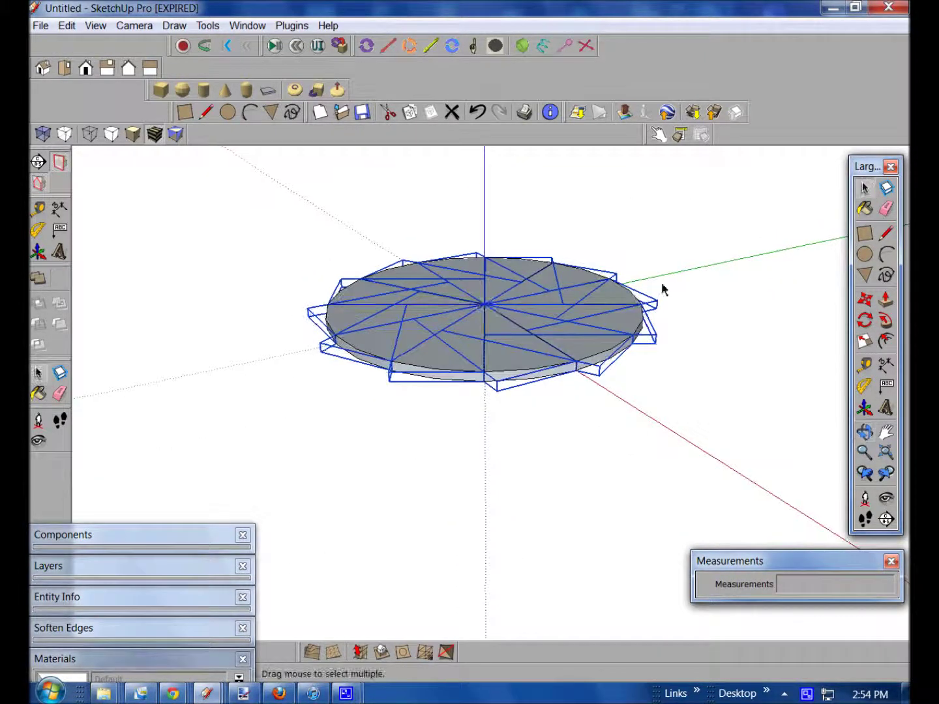
- Copy the selected disc of wedges about 0.445' straight up along the blue axis from its centre point
{"action": "left_click", "coordinate": [865, 299]}
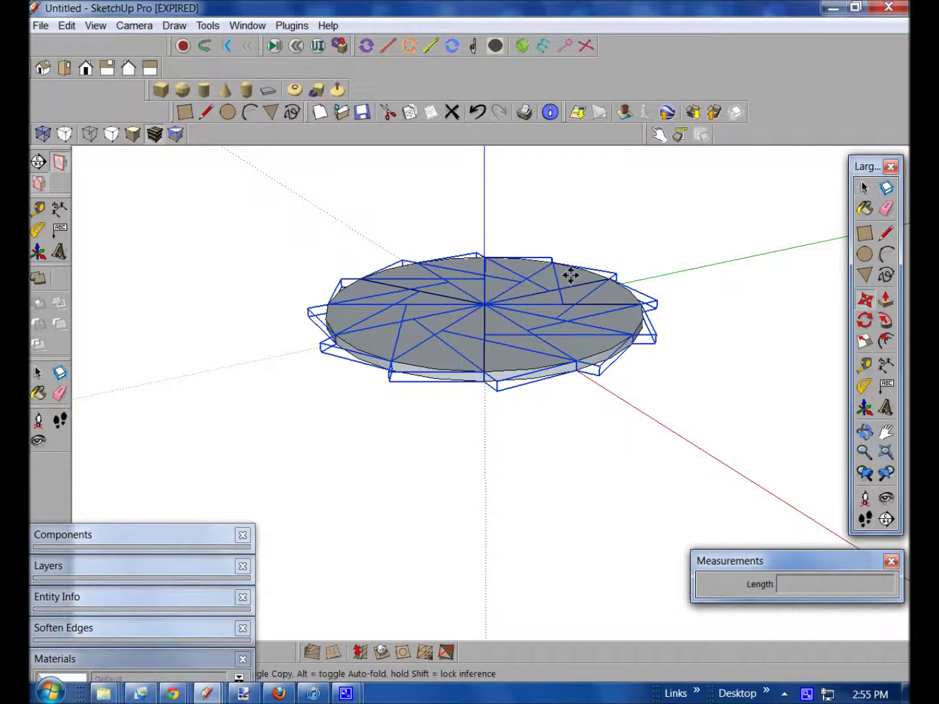
{"action": "left_click", "coordinate": [483, 303]}
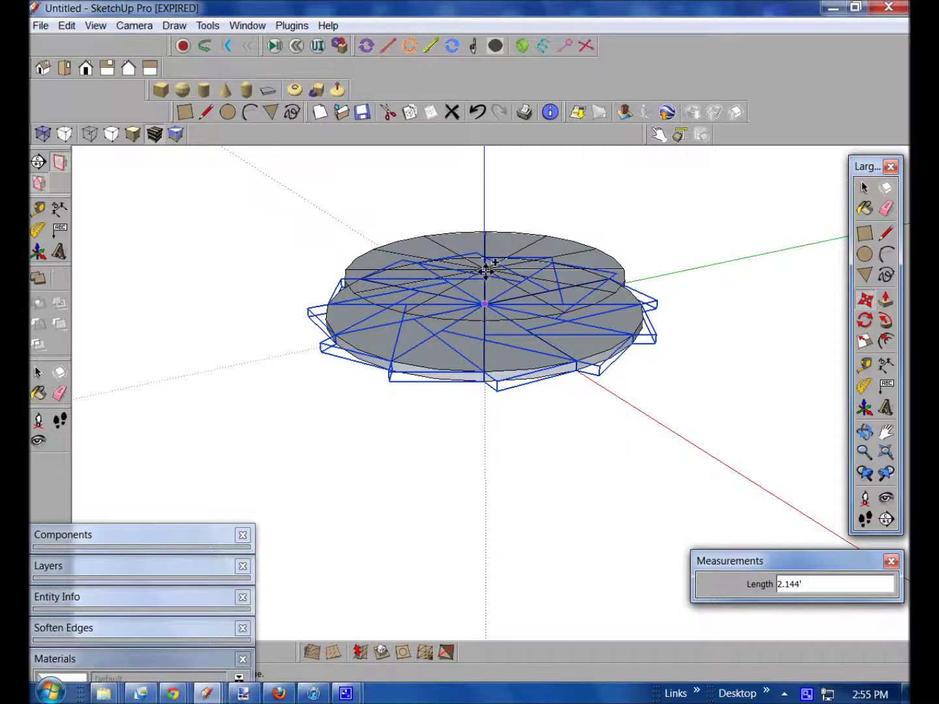
{"action": "mouse_move", "coordinate": [490, 314]}
{"action": "middle_mouse_down"}
{"action": "mouse_move", "coordinate": [460, 270]}
{"action": "mouse_move", "coordinate": [494, 304]}
{"action": "middle_mouse_up"}
{"action": "left_click", "coordinate": [494, 304]}
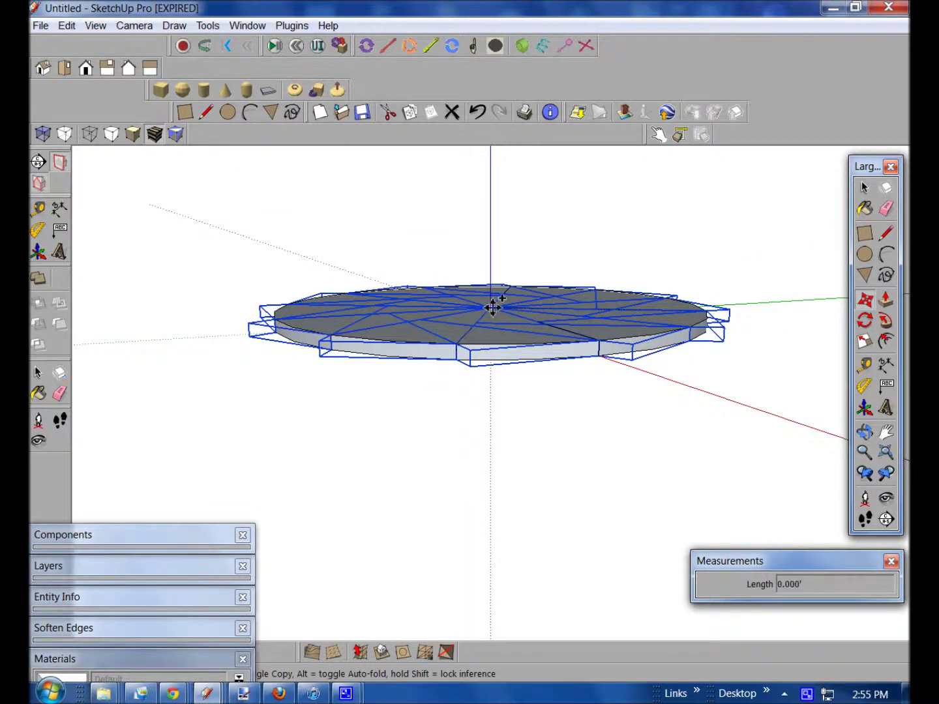
{"action": "key", "text": "ctrl"}
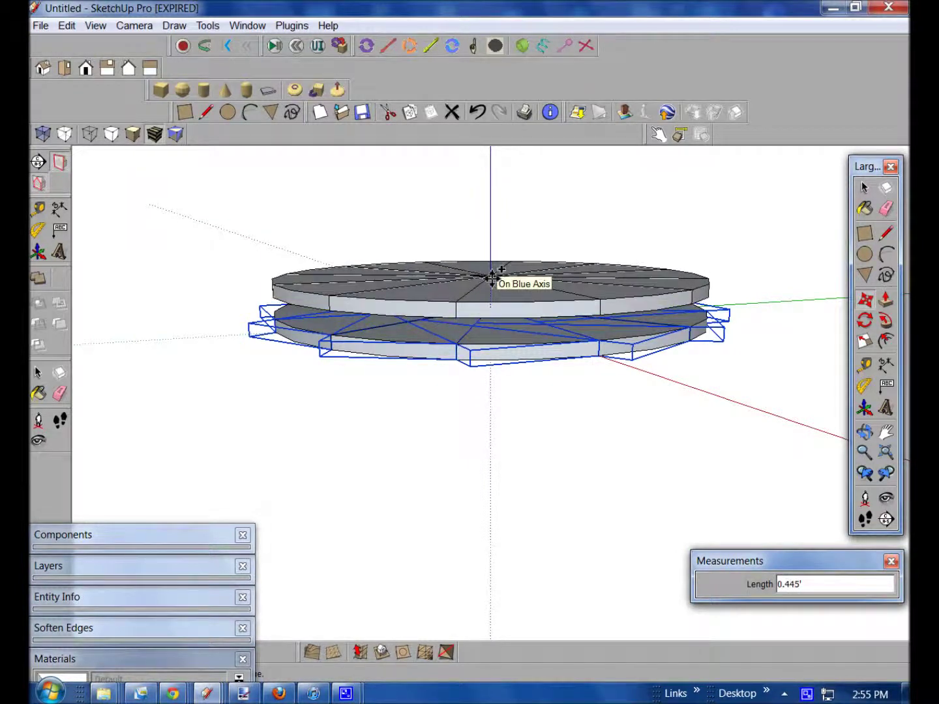
{"action": "left_click", "coordinate": [490, 278]}
- Multiply the disc copy upward into a stack, trying 5x and 7x before entering a count of 10x
{"action": "middle_click_drag", "start_coordinate": [459, 344], "coordinate": [452, 460]}
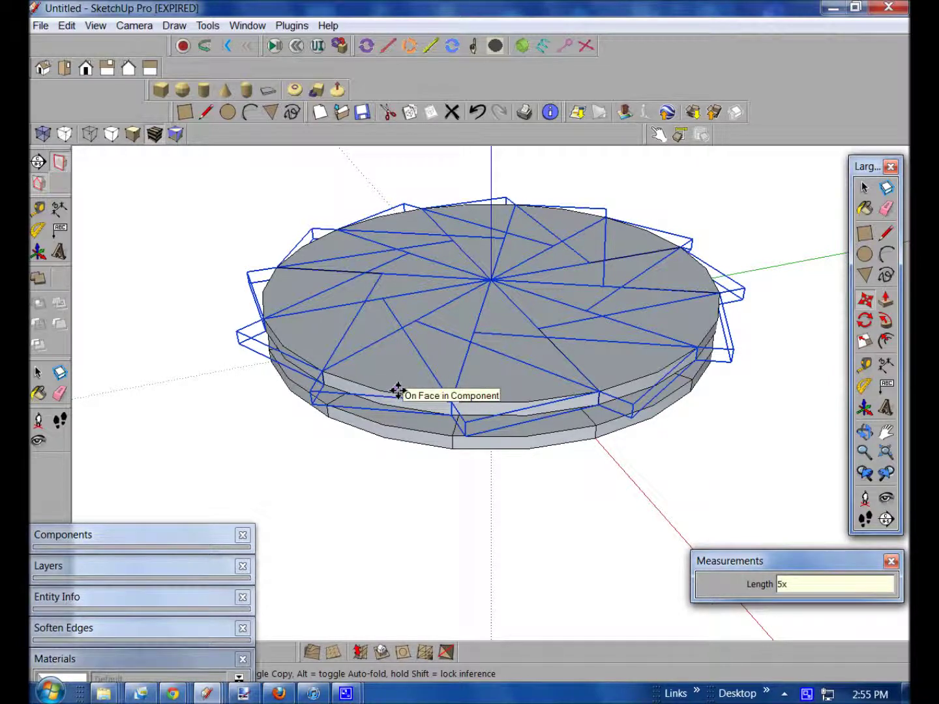
{"action": "key", "text": "Return"}
{"action": "middle_click_drag", "start_coordinate": [398, 390], "coordinate": [392, 566]}
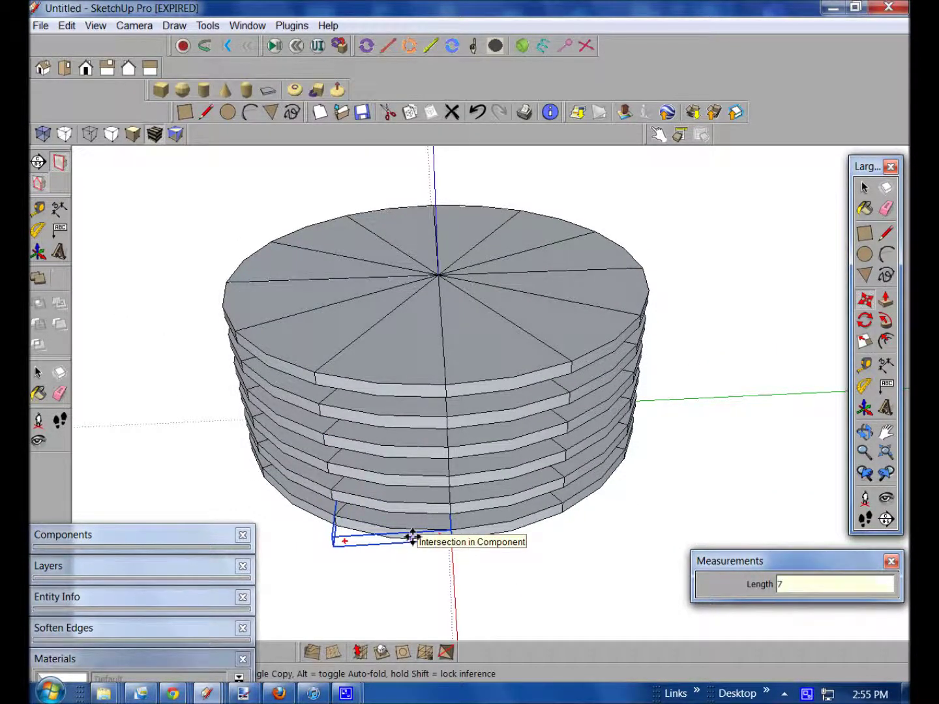
{"action": "key", "text": "Return"}
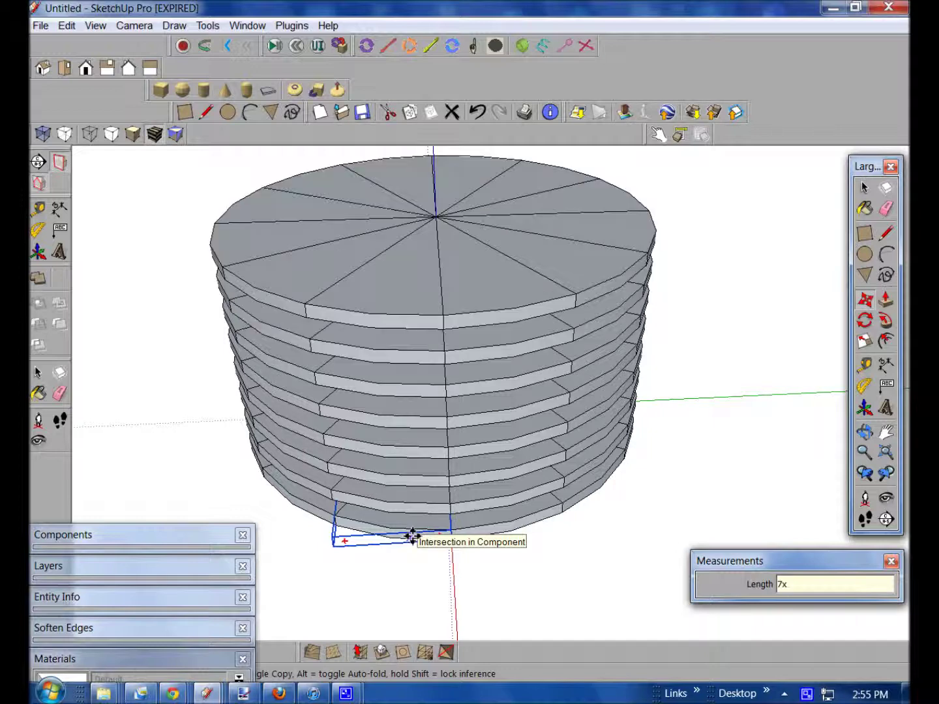
{"action": "key", "text": "Escape"}
{"action": "middle_click_drag", "start_coordinate": [660, 476], "coordinate": [503, 446]}
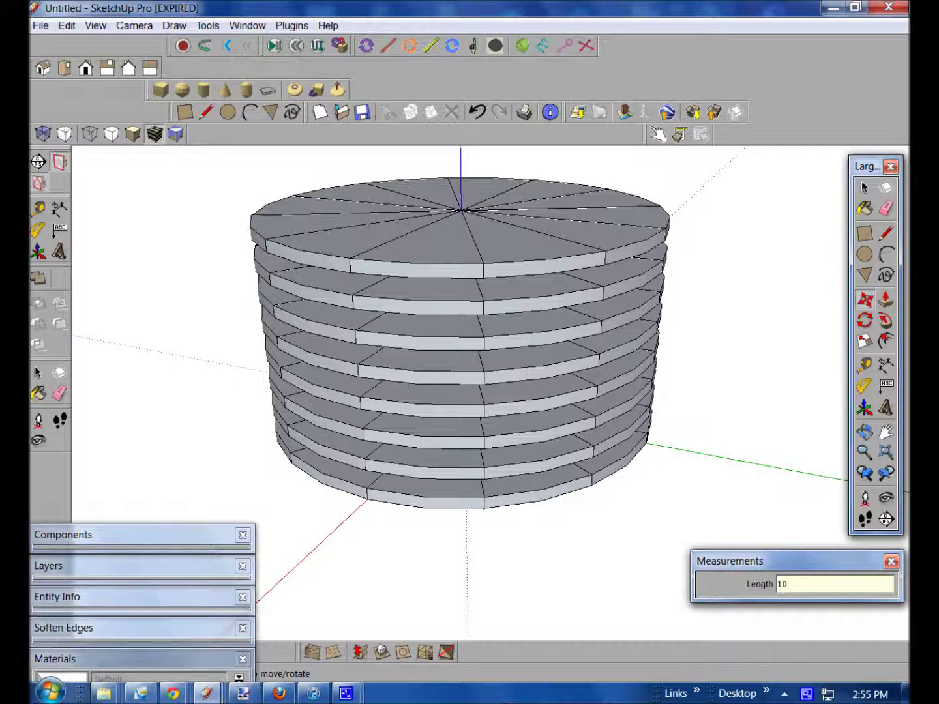
{"action": "key", "text": "Return"}
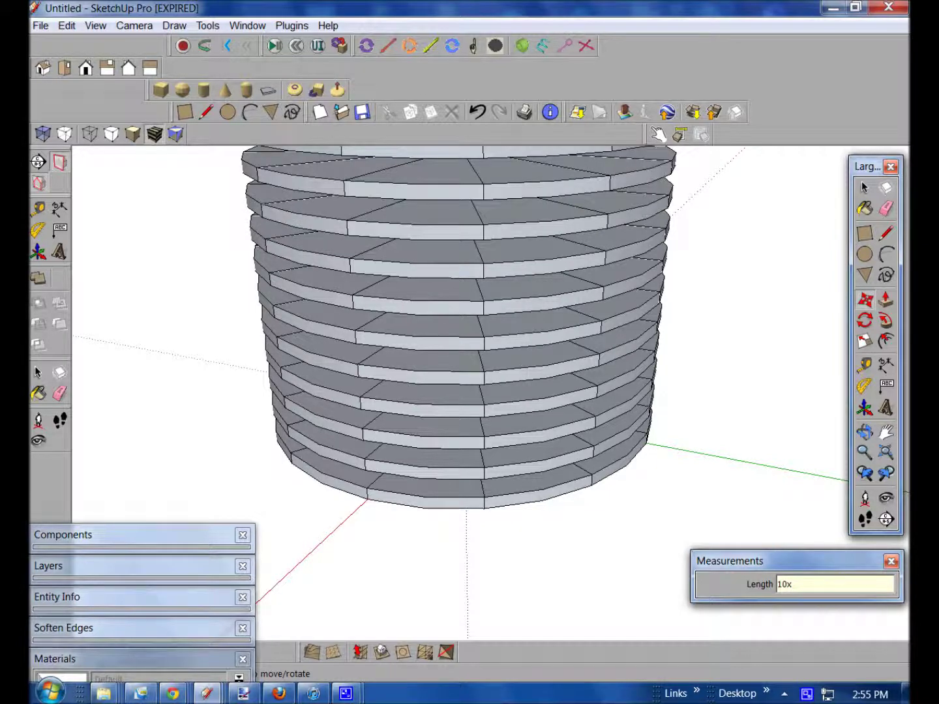
- Select one wedge on each of the top three layers, shifting one wedge around the circle per layer down
{"action": "scroll", "coordinate": [524, 601], "scroll_direction": "down", "scroll_amount": 5}
{"action": "middle_click_drag", "start_coordinate": [509, 601], "coordinate": [527, 281]}
{"action": "key", "text": "m"}
{"action": "middle_click_drag", "start_coordinate": [542, 489], "coordinate": [641, 340]}
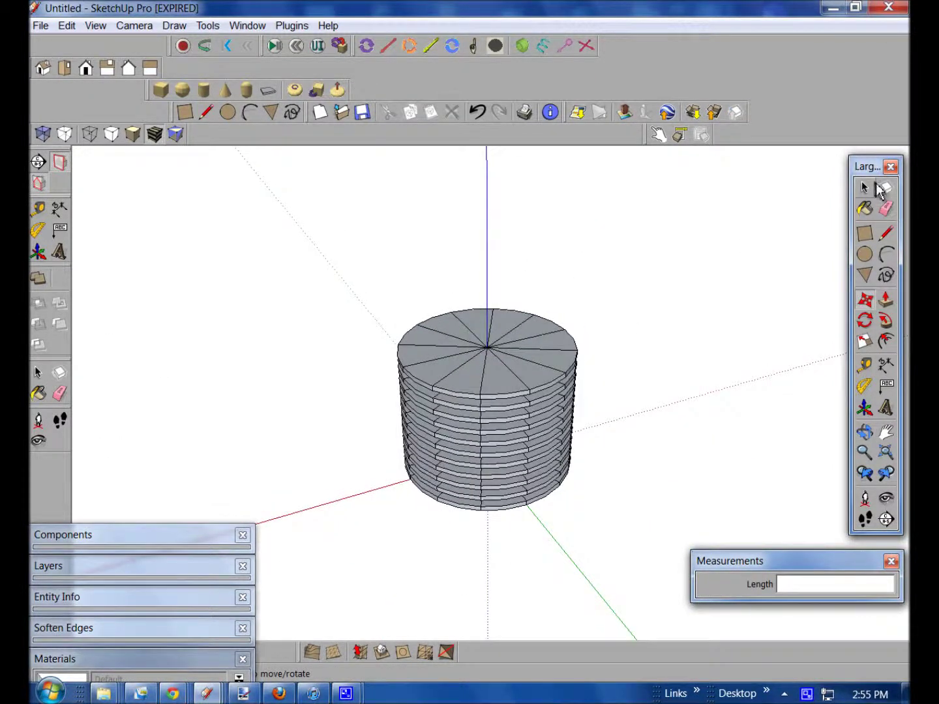
{"action": "left_click", "coordinate": [865, 191]}
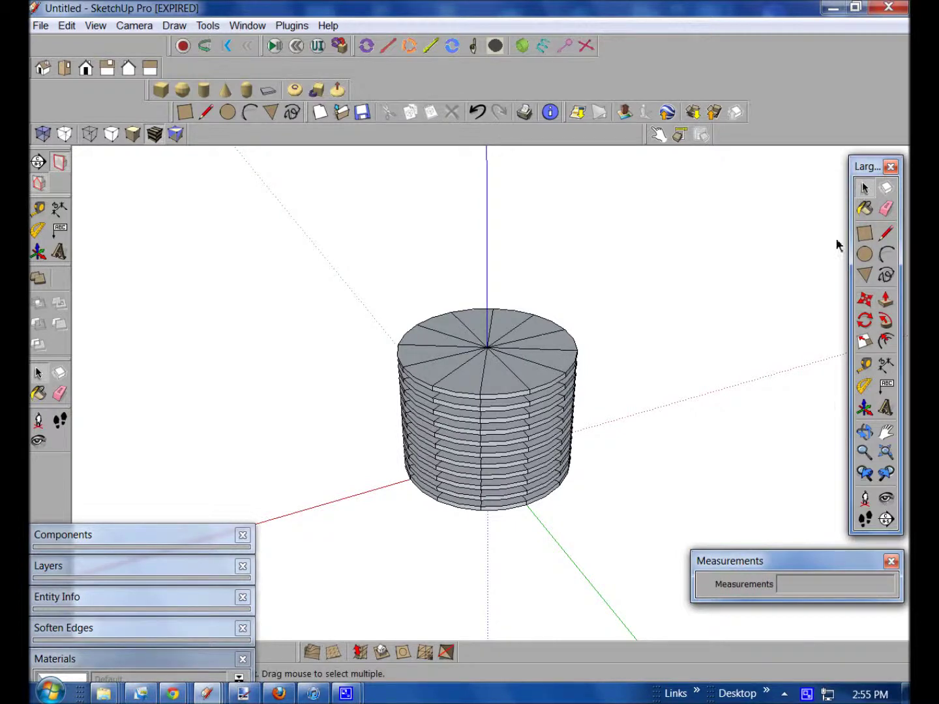
{"action": "scroll", "coordinate": [420, 382], "scroll_direction": "up", "scroll_amount": 4}
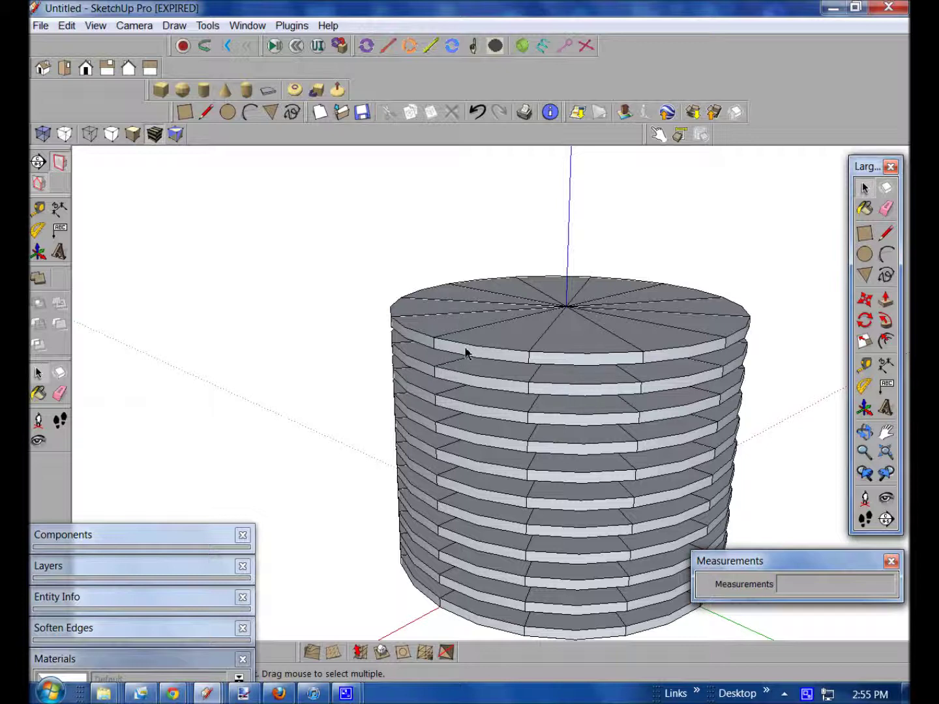
{"action": "left_click", "coordinate": [467, 352]}
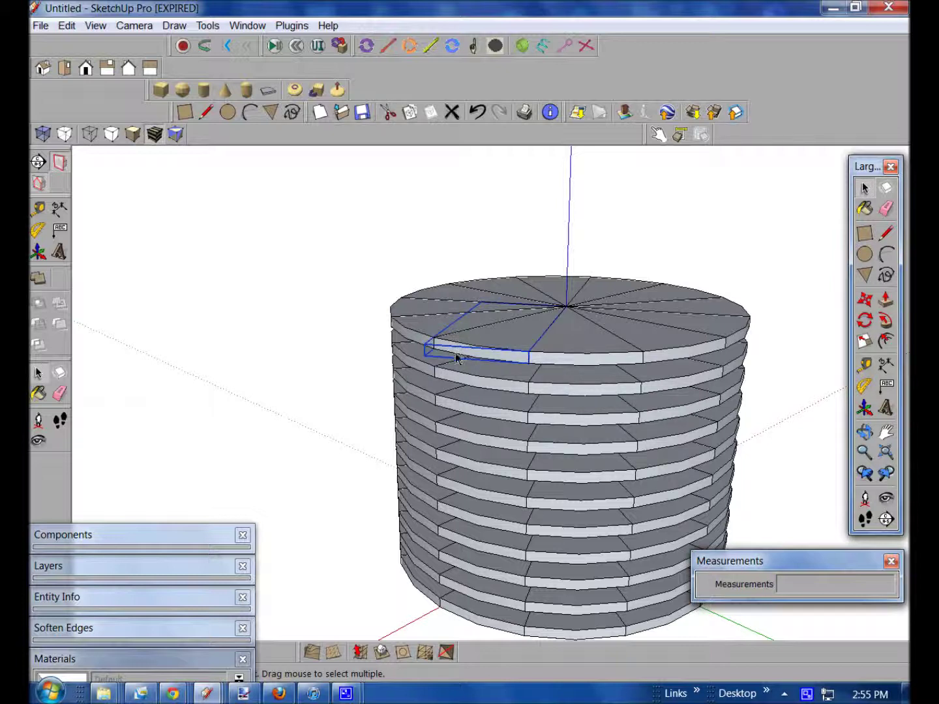
{"action": "key", "text": "ctrl"}
{"action": "left_click", "coordinate": [538, 394], "text": "ctrl"}
{"action": "middle_click_drag", "start_coordinate": [539, 394], "coordinate": [427, 408]}
{"action": "left_click", "coordinate": [528, 417], "text": "ctrl"}
{"action": "middle_click_drag", "start_coordinate": [625, 412], "coordinate": [462, 421]}
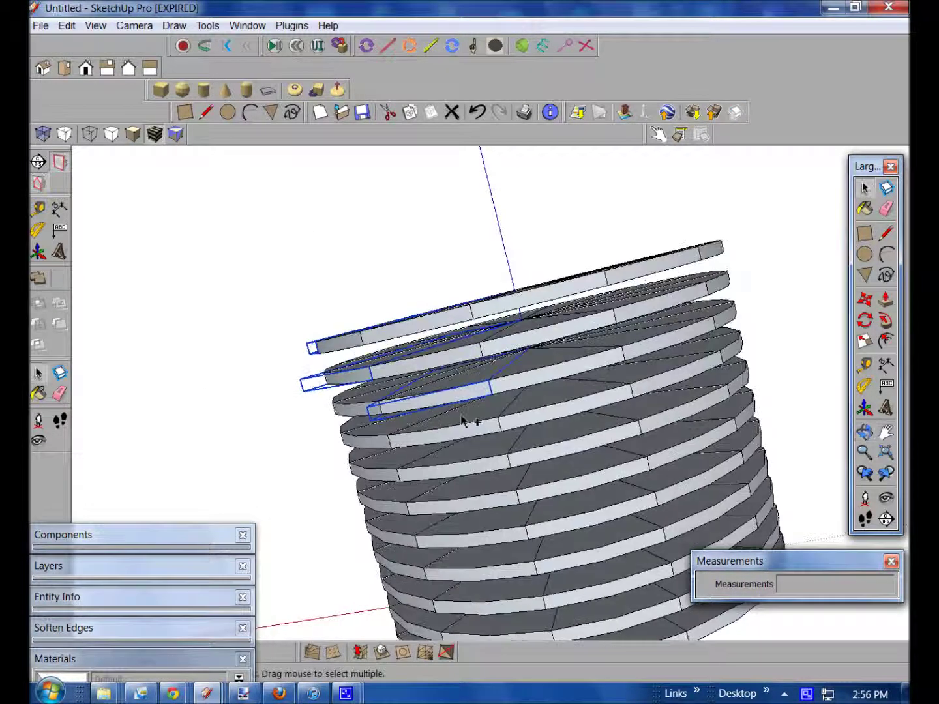
- Extend the spiral selection down to the bottom layer, adding the next wedge around on each remaining disc
{"action": "middle_click_drag", "start_coordinate": [607, 433], "coordinate": [521, 478]}
{"action": "scroll", "coordinate": [590, 436], "scroll_direction": "down", "scroll_amount": 3}
{"action": "middle_click_drag", "start_coordinate": [543, 529], "coordinate": [503, 535]}
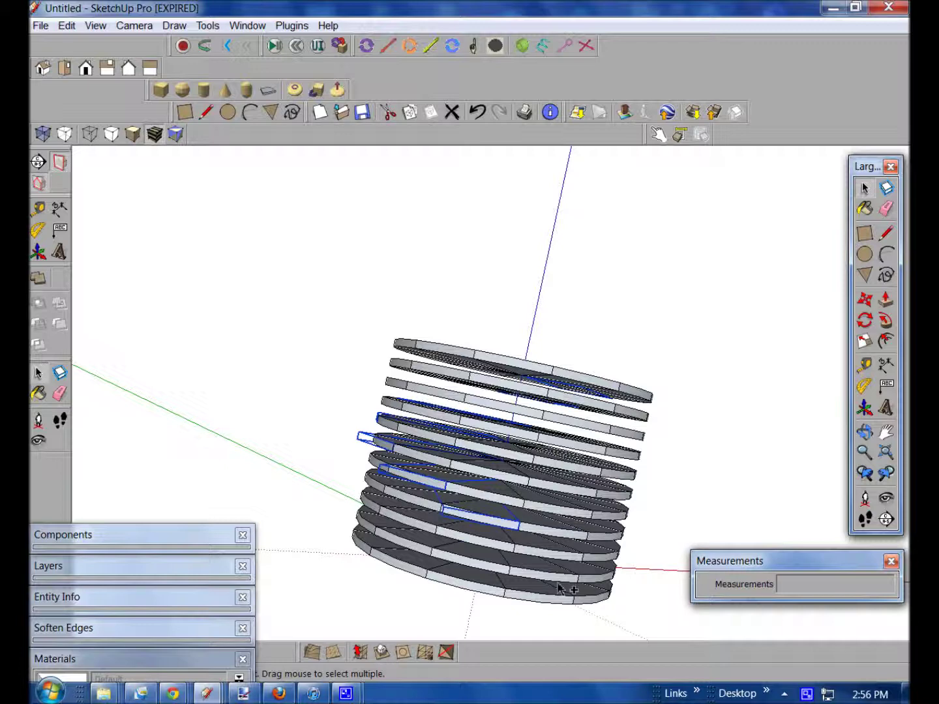
{"action": "middle_click_drag", "start_coordinate": [557, 583], "coordinate": [503, 607]}
{"action": "middle_click_drag", "start_coordinate": [567, 599], "coordinate": [301, 555]}
{"action": "middle_click_drag", "start_coordinate": [374, 566], "coordinate": [467, 603]}
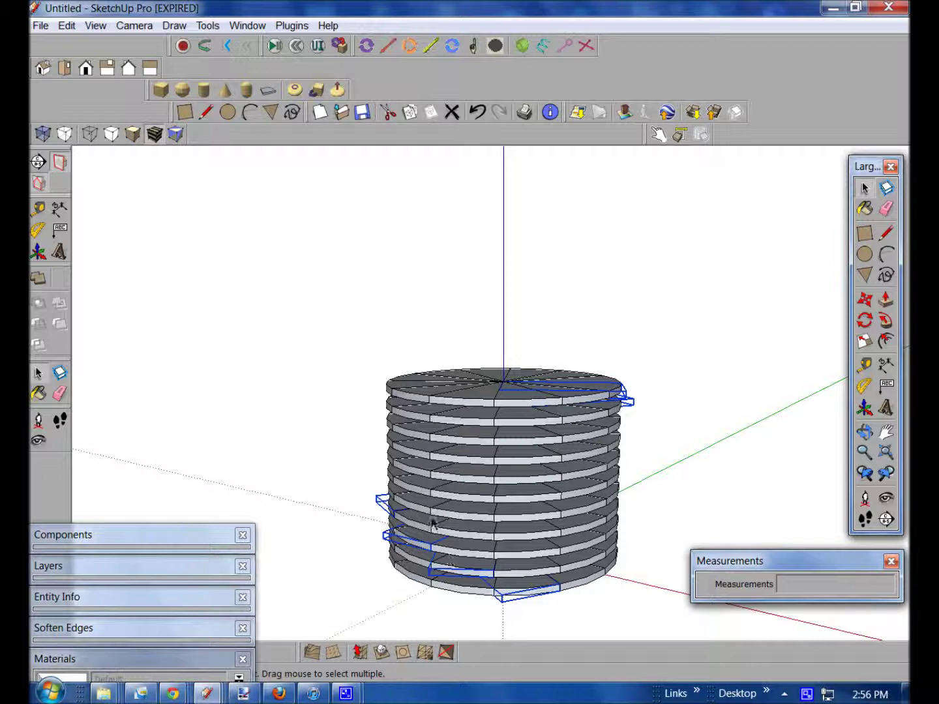
{"action": "scroll", "coordinate": [793, 408], "scroll_direction": "down", "scroll_amount": 2}
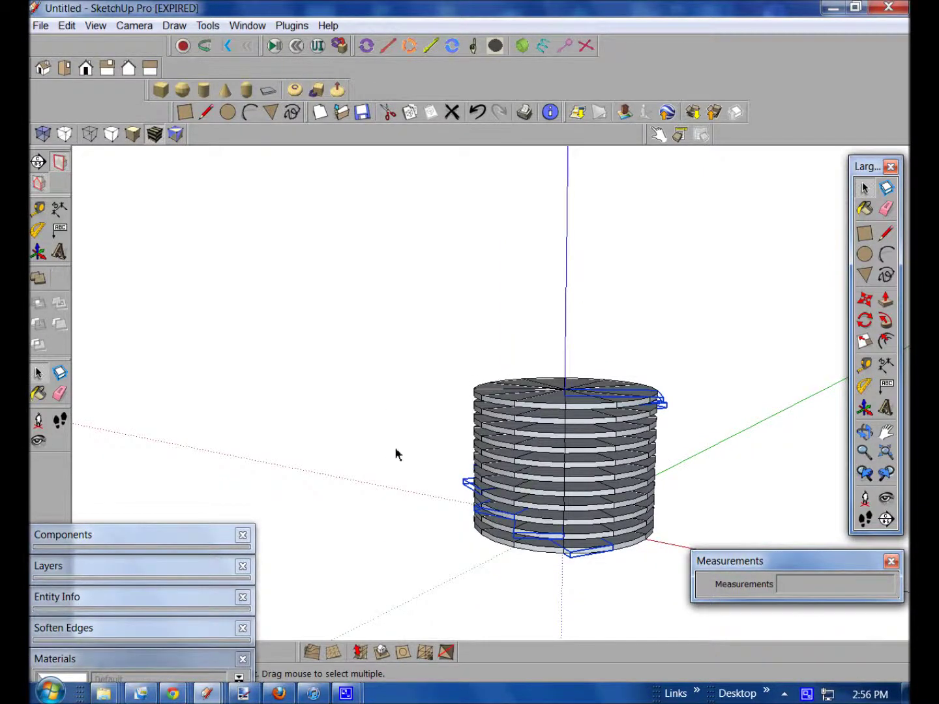
- Copy the selected spiral of wedges about 10.6' away from the stack along the green axis
{"action": "left_click", "coordinate": [866, 302]}
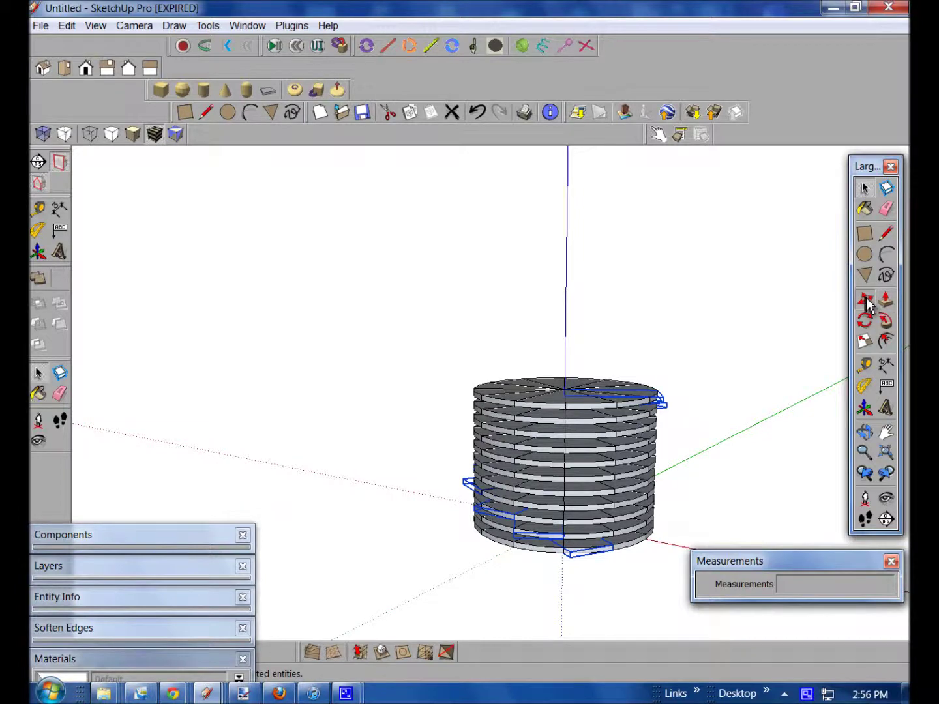
{"action": "middle_click_drag", "start_coordinate": [671, 455], "coordinate": [547, 582]}
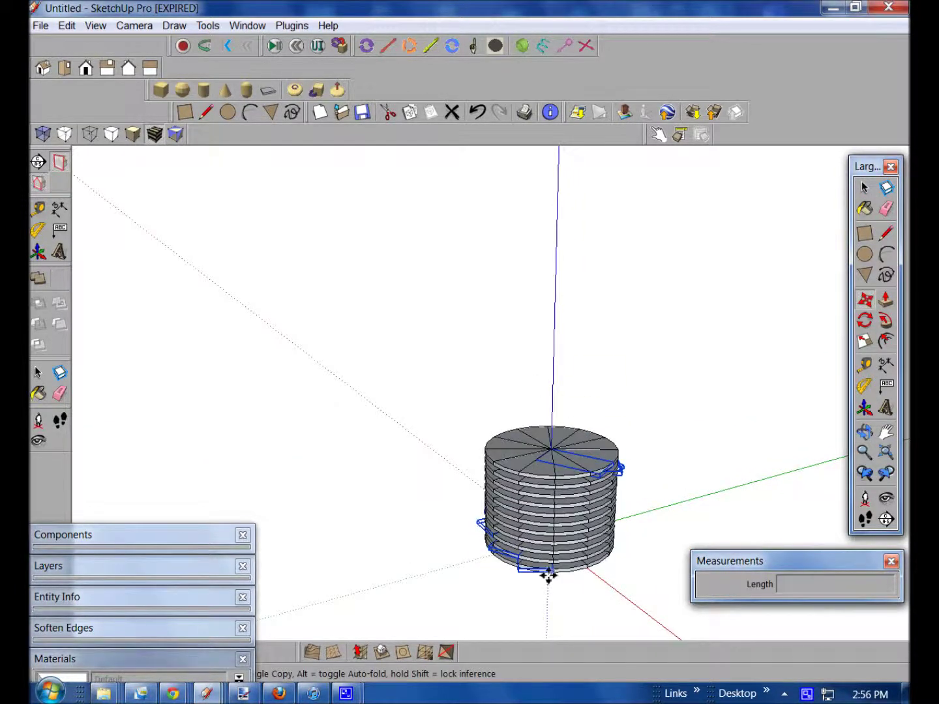
{"action": "scroll", "coordinate": [549, 578], "scroll_direction": "down", "scroll_amount": 1}
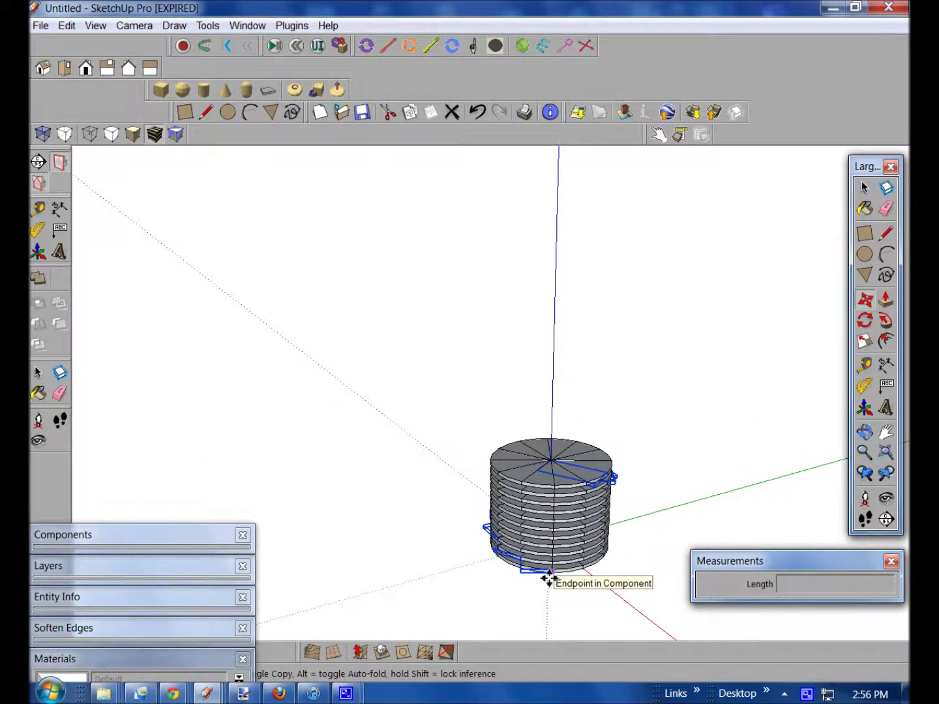
{"action": "left_click", "coordinate": [548, 573]}
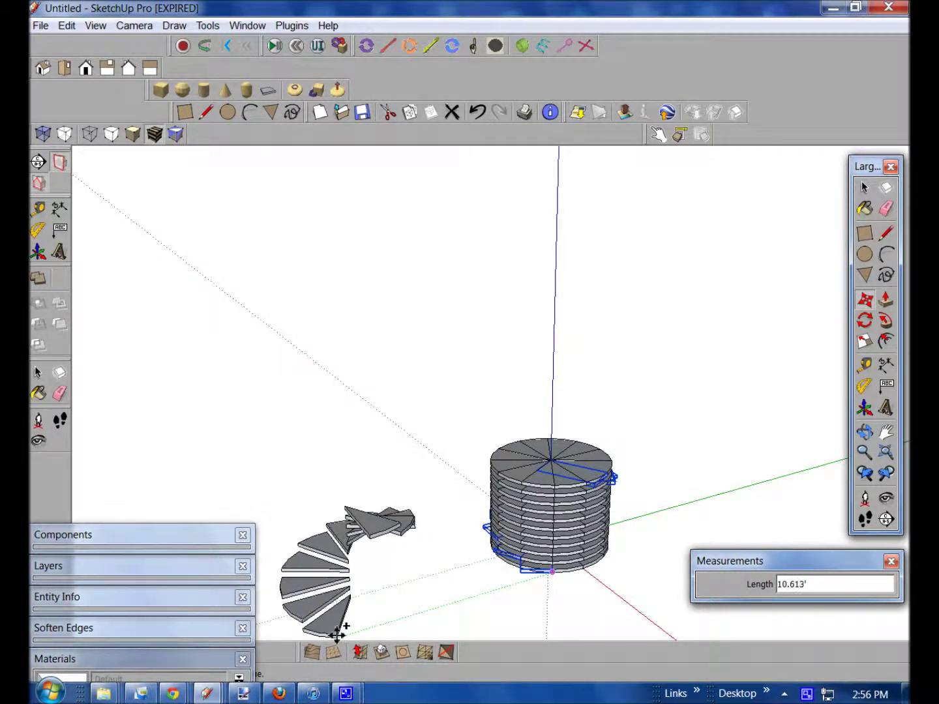
{"action": "left_click", "coordinate": [331, 631]}
- Delete the original stack of discs, keeping the copied spiral of wedges
{"action": "middle_click_drag", "start_coordinate": [561, 506], "coordinate": [574, 591]}
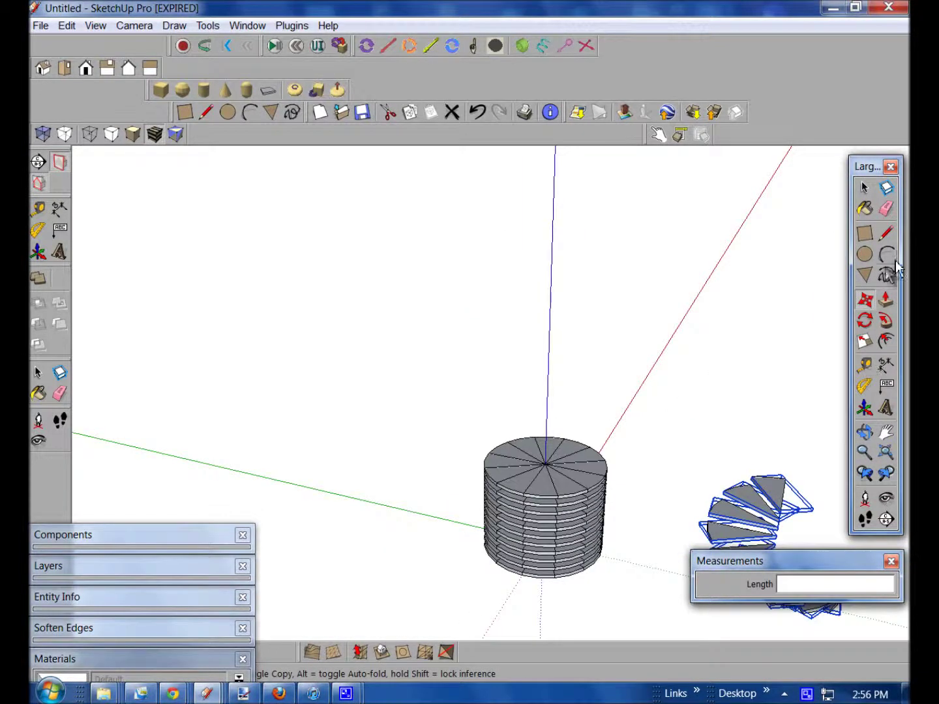
{"action": "left_click", "coordinate": [865, 188]}
{"action": "middle_click_drag", "start_coordinate": [383, 349], "coordinate": [468, 477]}
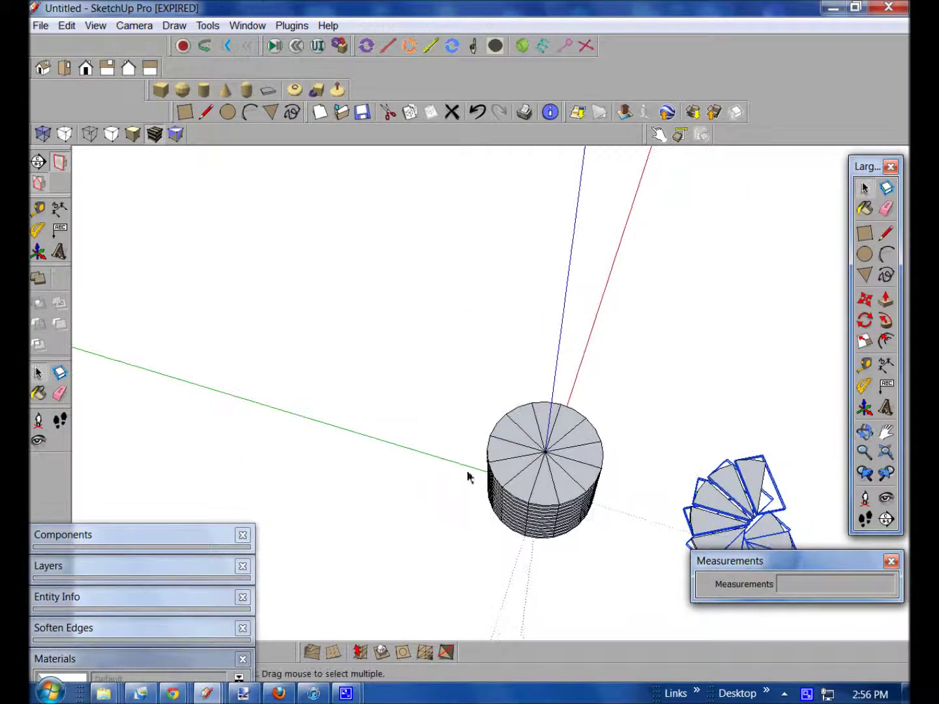
{"action": "left_click", "coordinate": [355, 591]}
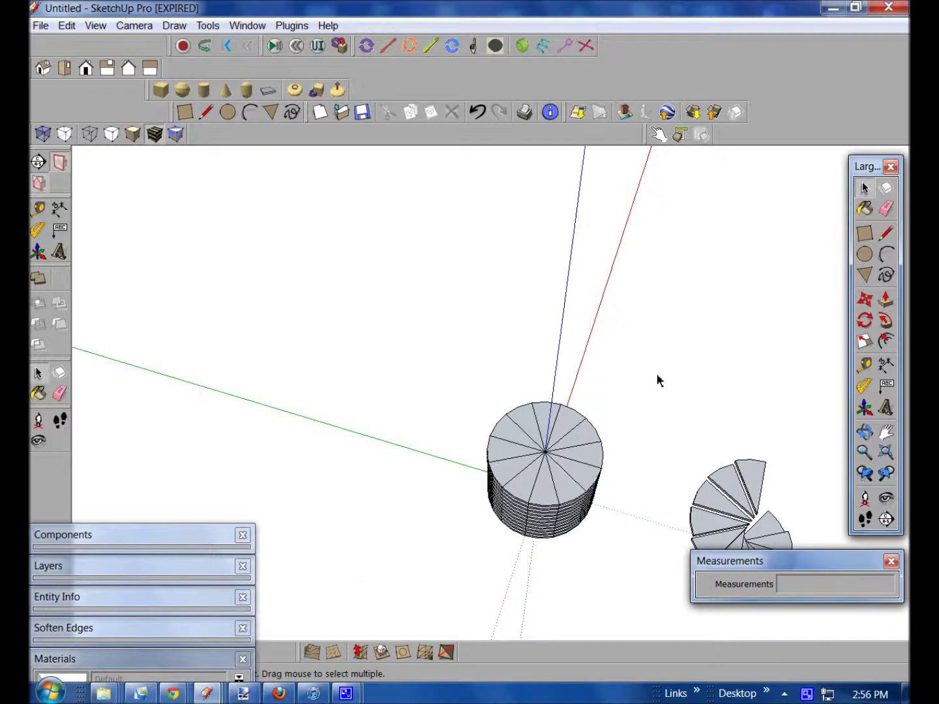
{"action": "left_click_drag", "start_coordinate": [357, 596], "coordinate": [357, 598]}
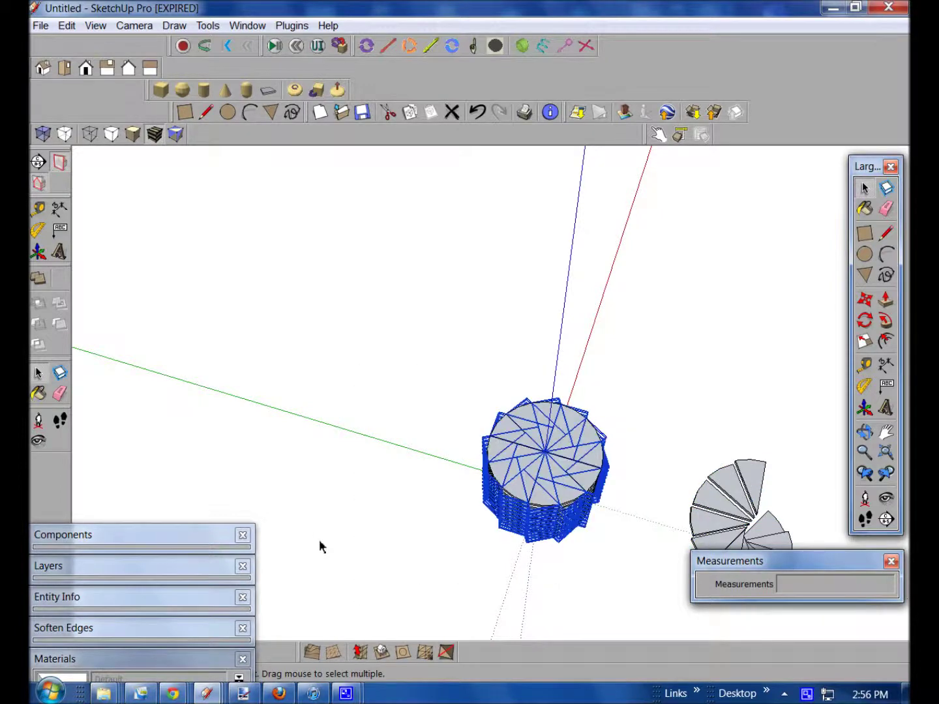
{"action": "key", "text": "Delete"}
- Draw a 24-sided circle with a radius of about 0.1' centred on the lower tip of the bottom step
{"action": "mouse_move", "coordinate": [434, 495]}
{"action": "middle_mouse_down"}
{"action": "mouse_move", "coordinate": [438, 440]}
{"action": "mouse_move", "coordinate": [512, 521]}
{"action": "mouse_move", "coordinate": [578, 537]}
{"action": "mouse_move", "coordinate": [538, 525]}
{"action": "mouse_move", "coordinate": [270, 375]}
{"action": "mouse_move", "coordinate": [418, 548]}
{"action": "mouse_move", "coordinate": [244, 485]}
{"action": "mouse_move", "coordinate": [124, 600]}
{"action": "mouse_move", "coordinate": [560, 502]}
{"action": "mouse_move", "coordinate": [391, 491]}
{"action": "mouse_move", "coordinate": [394, 472]}
{"action": "mouse_move", "coordinate": [172, 533]}
{"action": "mouse_move", "coordinate": [284, 463]}
{"action": "middle_mouse_up"}
{"action": "scroll", "coordinate": [433, 466], "scroll_direction": "up", "scroll_amount": 6}
{"action": "left_click", "coordinate": [865, 254]}
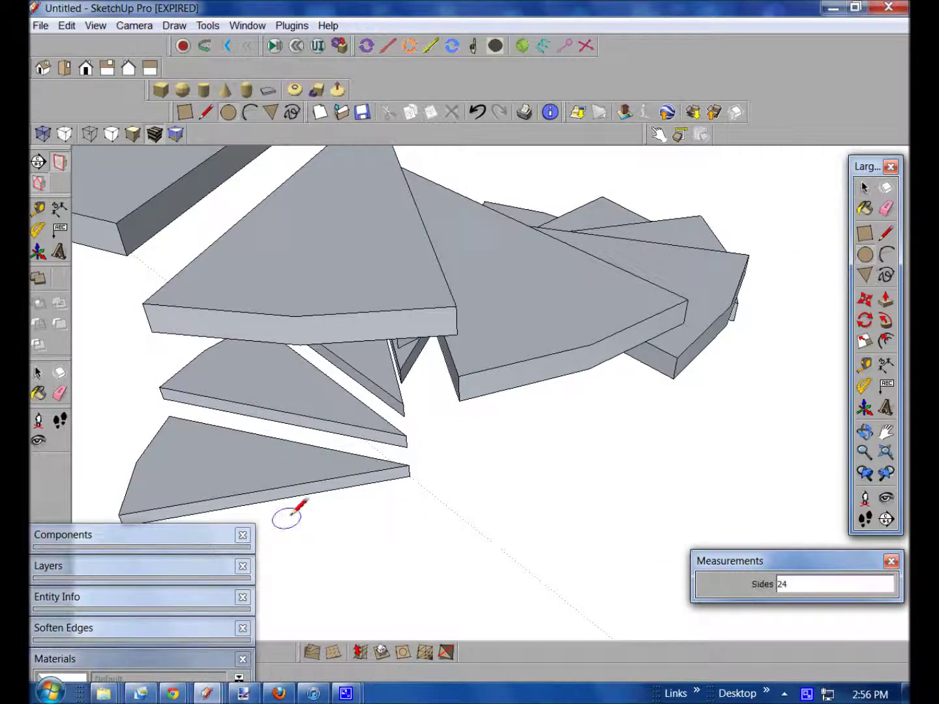
{"action": "scroll", "coordinate": [413, 468], "scroll_direction": "up", "scroll_amount": 3}
{"action": "scroll", "coordinate": [405, 475], "scroll_direction": "up", "scroll_amount": 2}
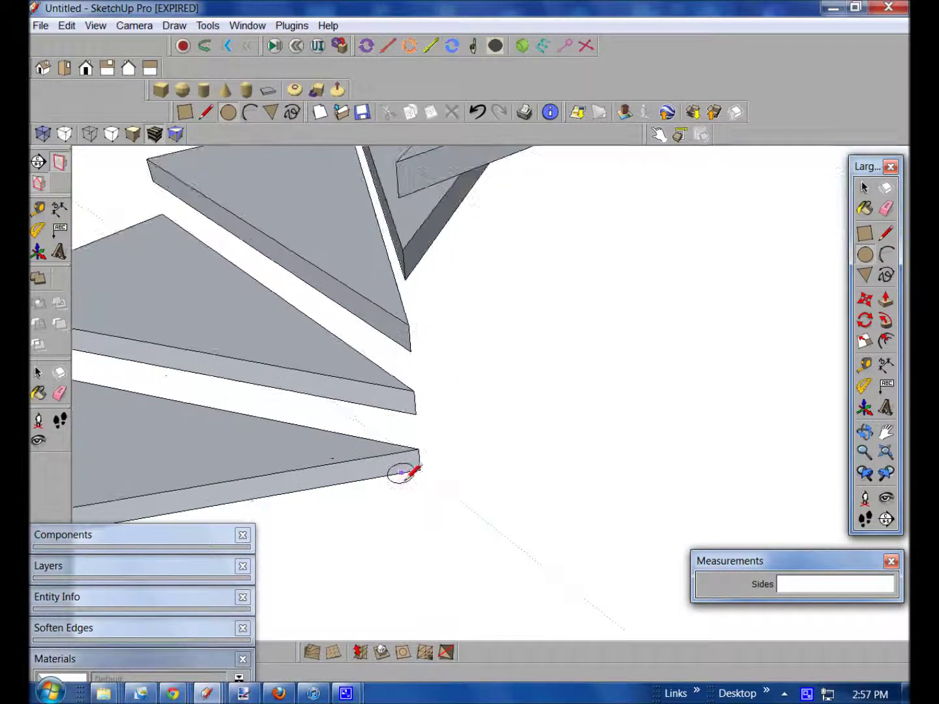
{"action": "left_click", "coordinate": [420, 469]}
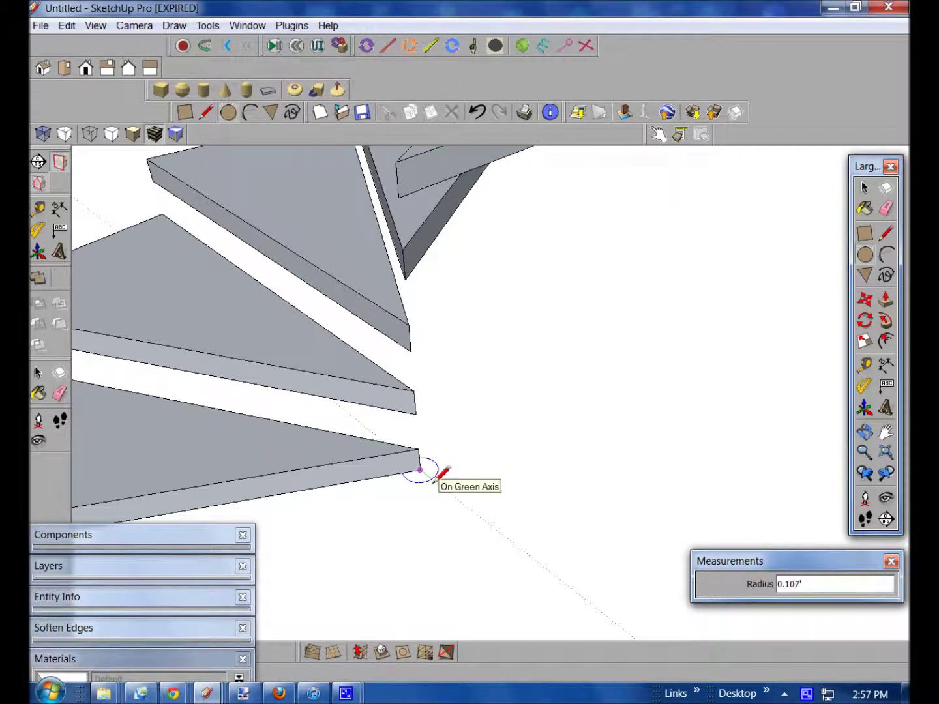
{"action": "left_click", "coordinate": [438, 474]}
- Push/Pull the small circle up about 4.5' to form a centre column reaching the top step
{"action": "middle_click_drag", "start_coordinate": [438, 475], "coordinate": [704, 375]}
{"action": "left_click", "coordinate": [894, 300]}
{"action": "scroll", "coordinate": [413, 518], "scroll_direction": "down", "scroll_amount": 2}
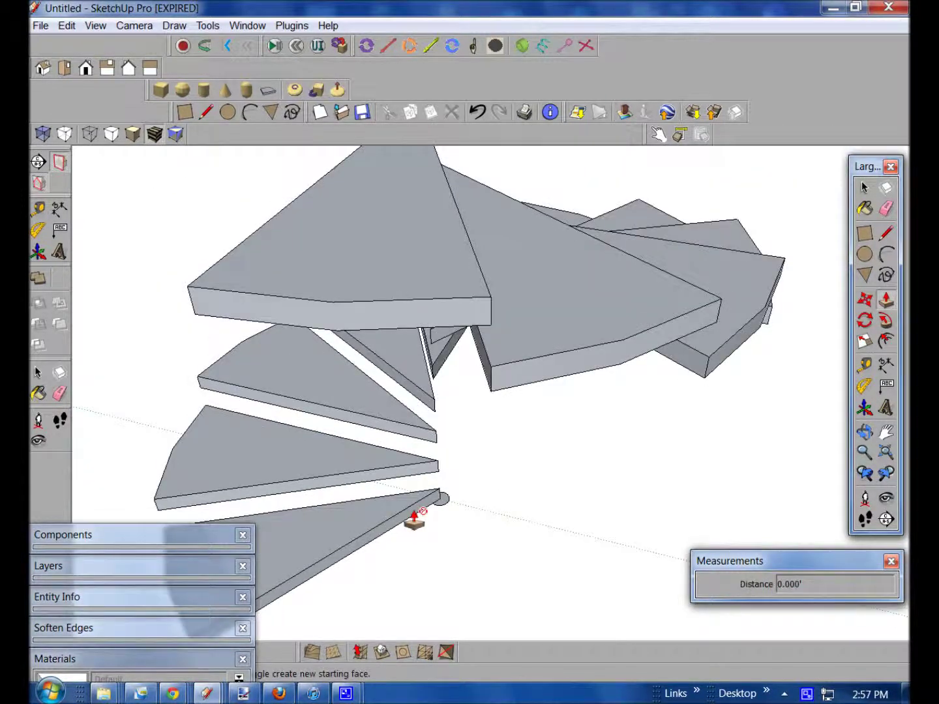
{"action": "middle_click_drag", "start_coordinate": [413, 518], "coordinate": [460, 513]}
{"action": "left_click", "coordinate": [444, 512]}
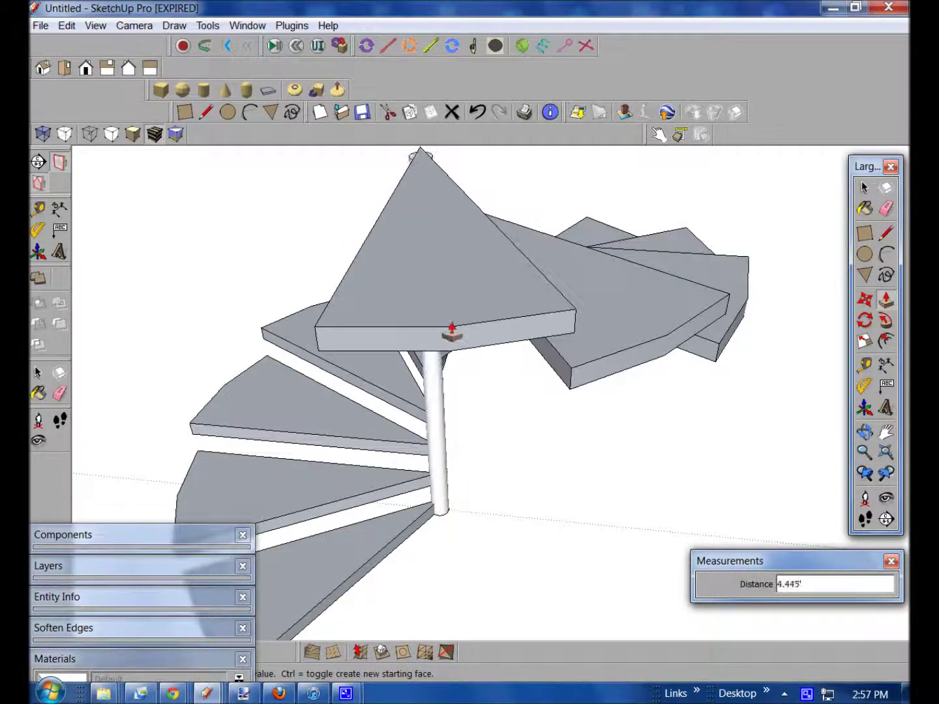
{"action": "scroll", "coordinate": [641, 220], "scroll_direction": "down", "scroll_amount": 1}
{"action": "middle_click_drag", "start_coordinate": [402, 209], "coordinate": [561, 299]}
- Adjust the top face of the centre column by about 0.07' with Push/Pull and inspect the staircase
{"action": "scroll", "coordinate": [559, 213], "scroll_direction": "up", "scroll_amount": 1}
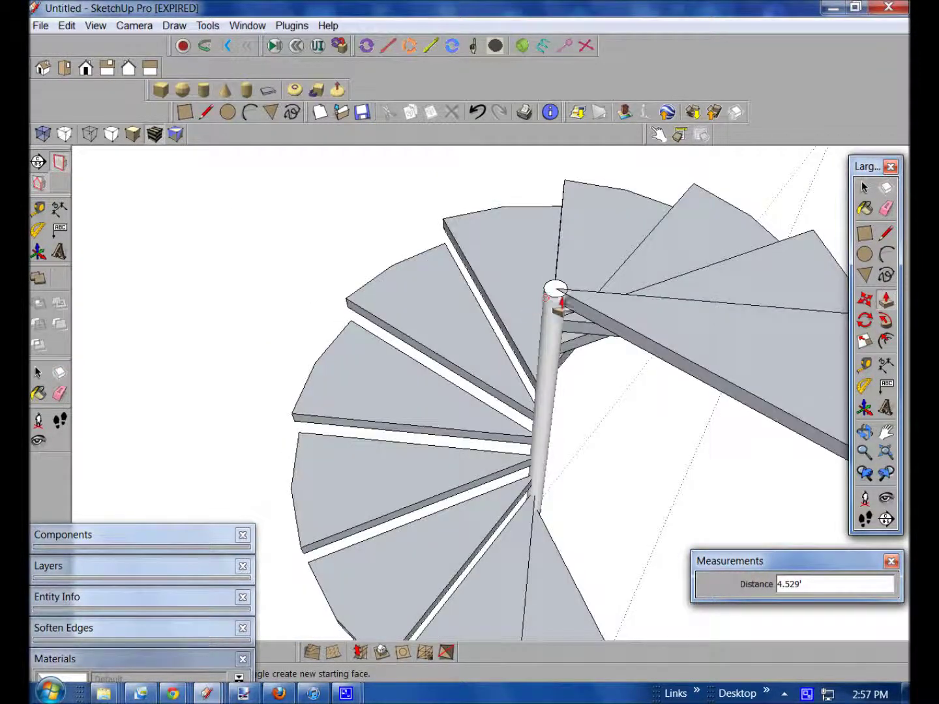
{"action": "middle_click_drag", "start_coordinate": [577, 349], "coordinate": [587, 266]}
{"action": "middle_click_drag", "start_coordinate": [656, 344], "coordinate": [551, 619]}
{"action": "scroll", "coordinate": [451, 512], "scroll_direction": "down", "scroll_amount": 1}
{"action": "middle_click_drag", "start_coordinate": [498, 536], "coordinate": [506, 551]}
{"action": "scroll", "coordinate": [487, 440], "scroll_direction": "up", "scroll_amount": 3}
{"action": "middle_click_drag", "start_coordinate": [486, 438], "coordinate": [652, 266]}
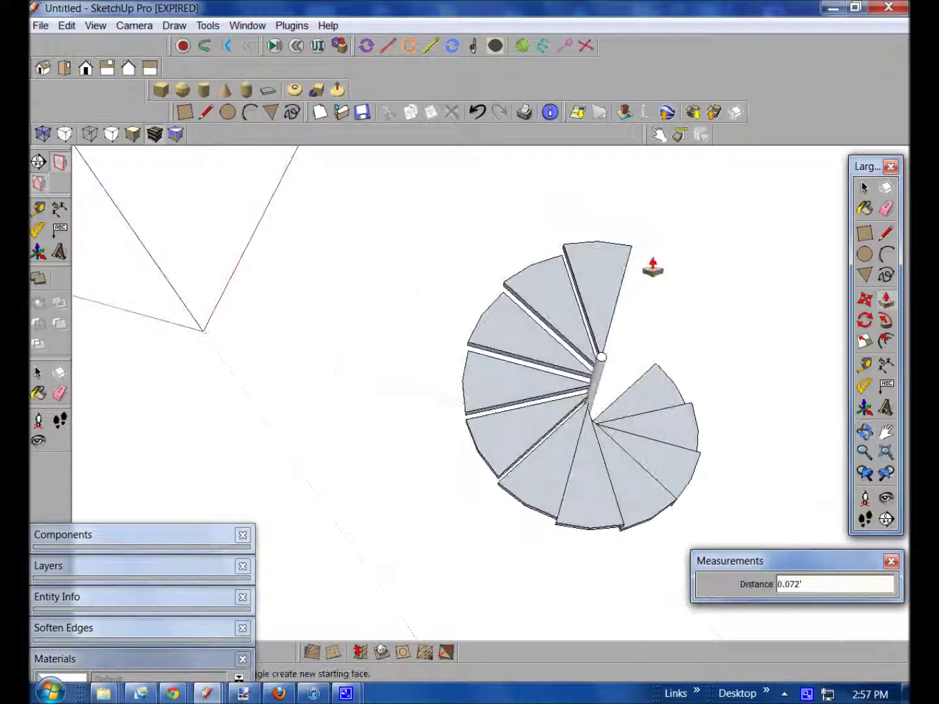
{"action": "scroll", "coordinate": [570, 361], "scroll_direction": "up", "scroll_amount": 2}
{"action": "middle_click_drag", "start_coordinate": [570, 361], "coordinate": [720, 329]}
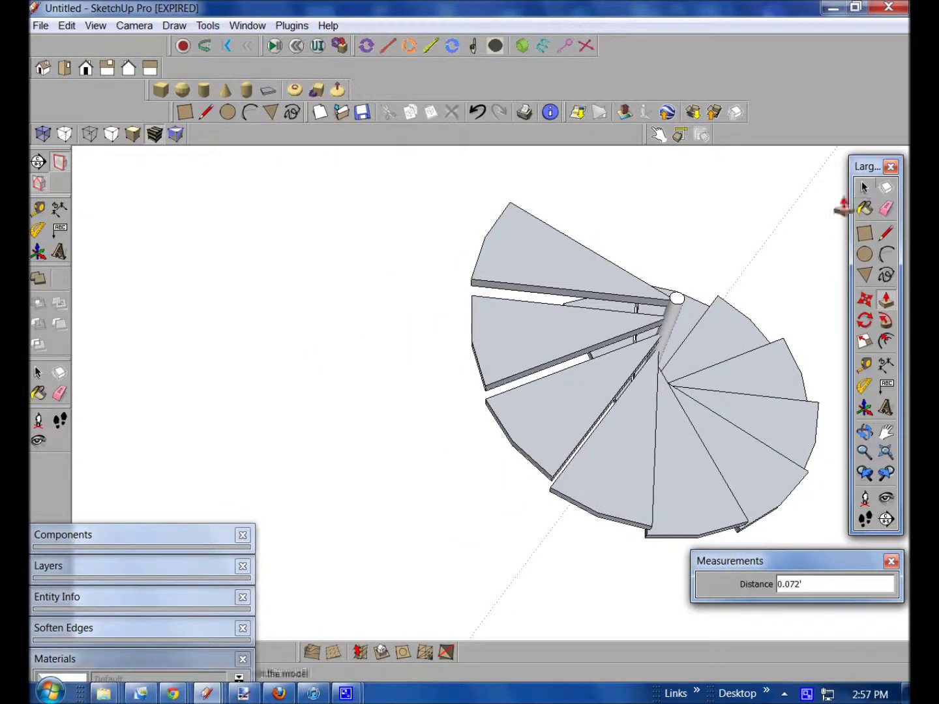
- Open the top wedge step's component for editing and get a close view of its upper face
{"action": "left_click", "coordinate": [865, 188]}
{"action": "scroll", "coordinate": [568, 261], "scroll_direction": "up", "scroll_amount": 1}
{"action": "scroll", "coordinate": [567, 263], "scroll_direction": "up", "scroll_amount": 2}
{"action": "middle_click_drag", "start_coordinate": [489, 297], "coordinate": [516, 274]}
{"action": "double_click", "coordinate": [432, 238]}
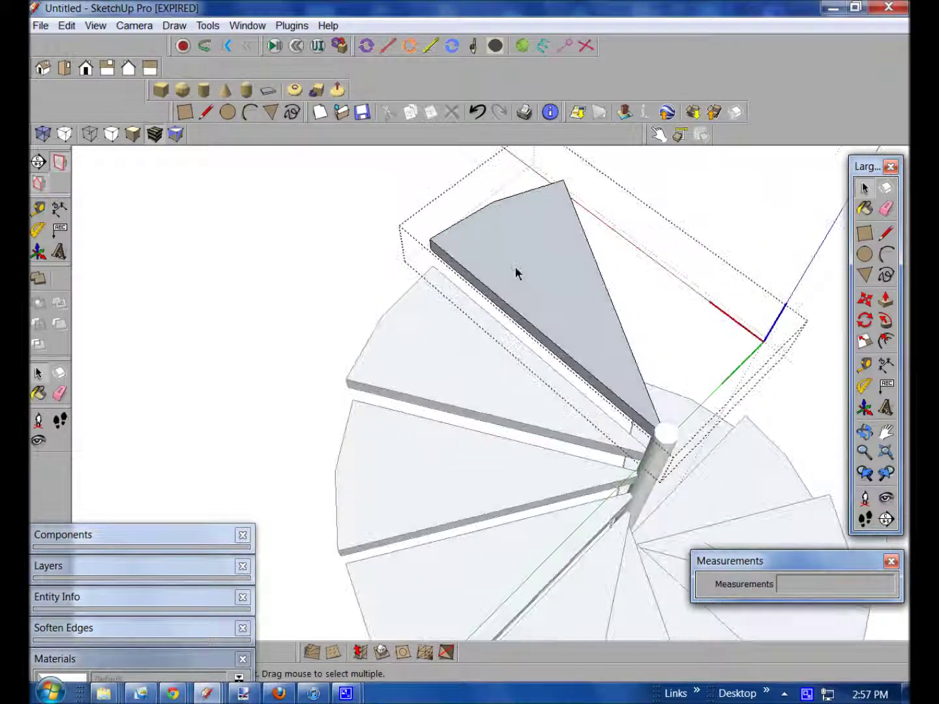
{"action": "scroll", "coordinate": [581, 200], "scroll_direction": "up", "scroll_amount": 3}
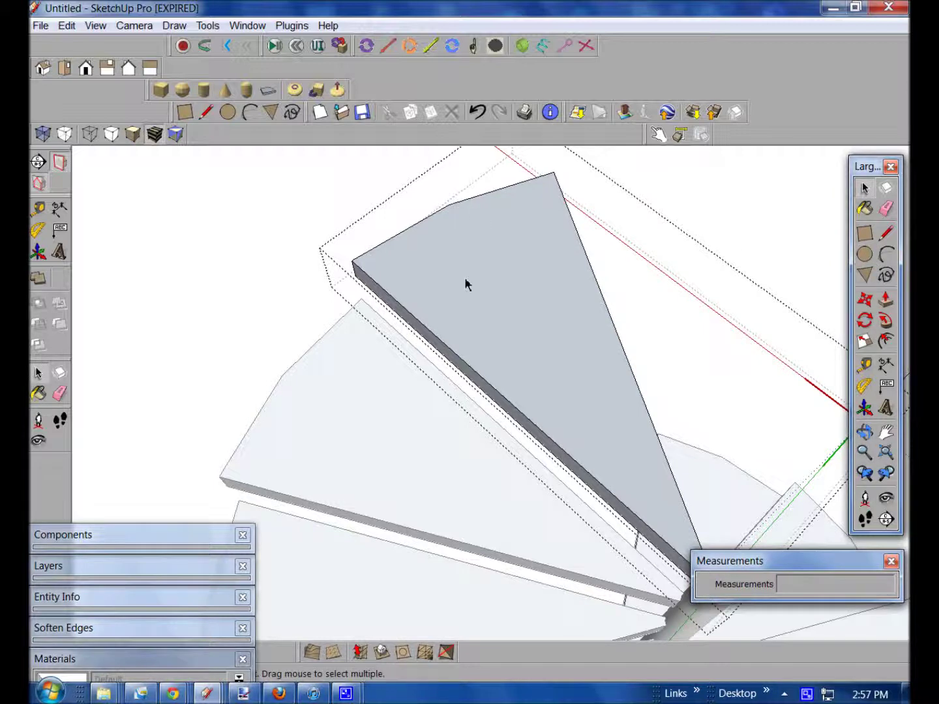
- Draw a small circle on the top step's upper face, just inside the outer corner farthest from the neighbouring lower step
{"action": "left_click", "coordinate": [868, 266]}
{"action": "scroll", "coordinate": [540, 186], "scroll_direction": "up", "scroll_amount": 3}
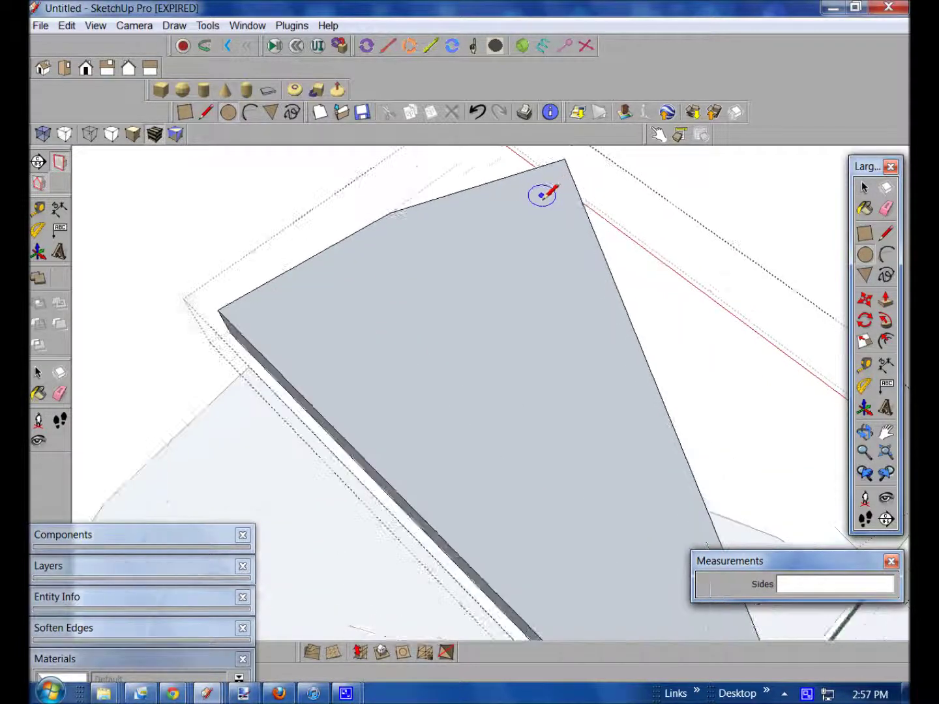
{"action": "scroll", "coordinate": [540, 194], "scroll_direction": "up", "scroll_amount": 2}
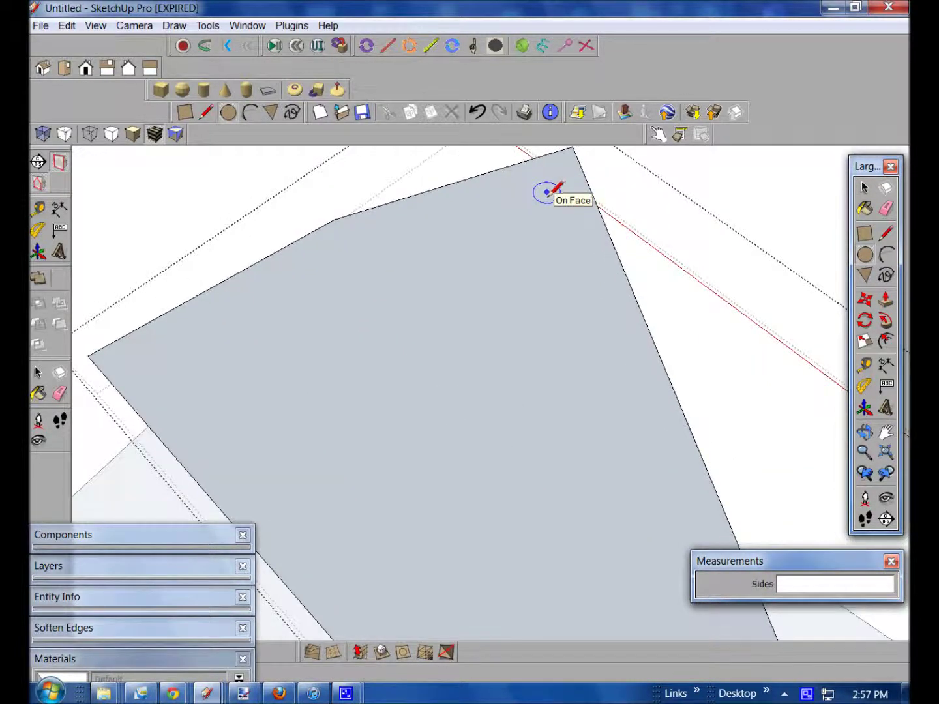
{"action": "left_click", "coordinate": [547, 192]}
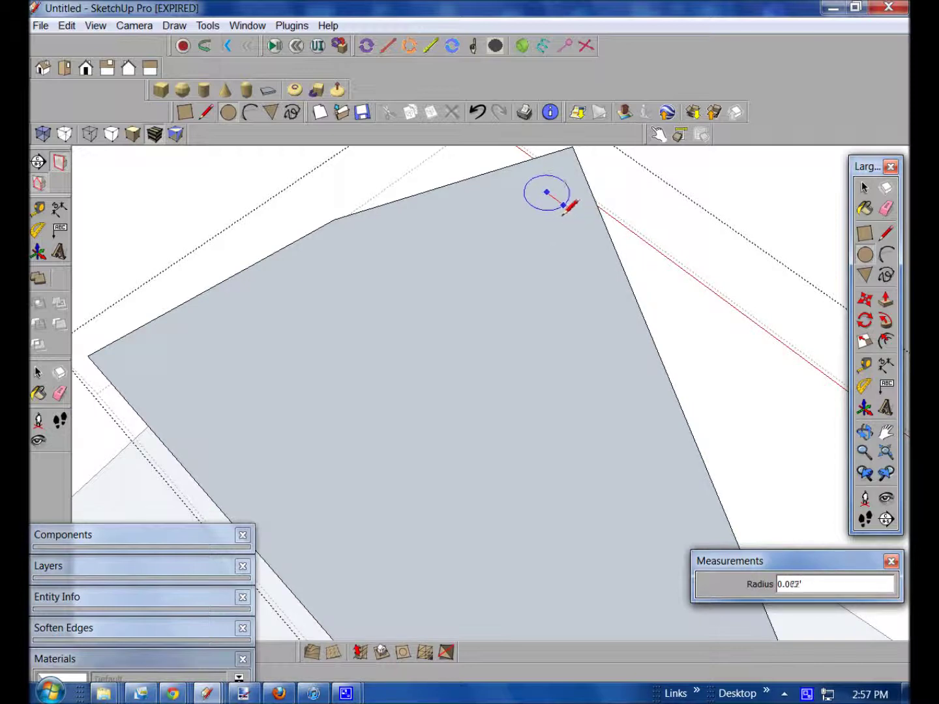
{"action": "left_click", "coordinate": [568, 206]}
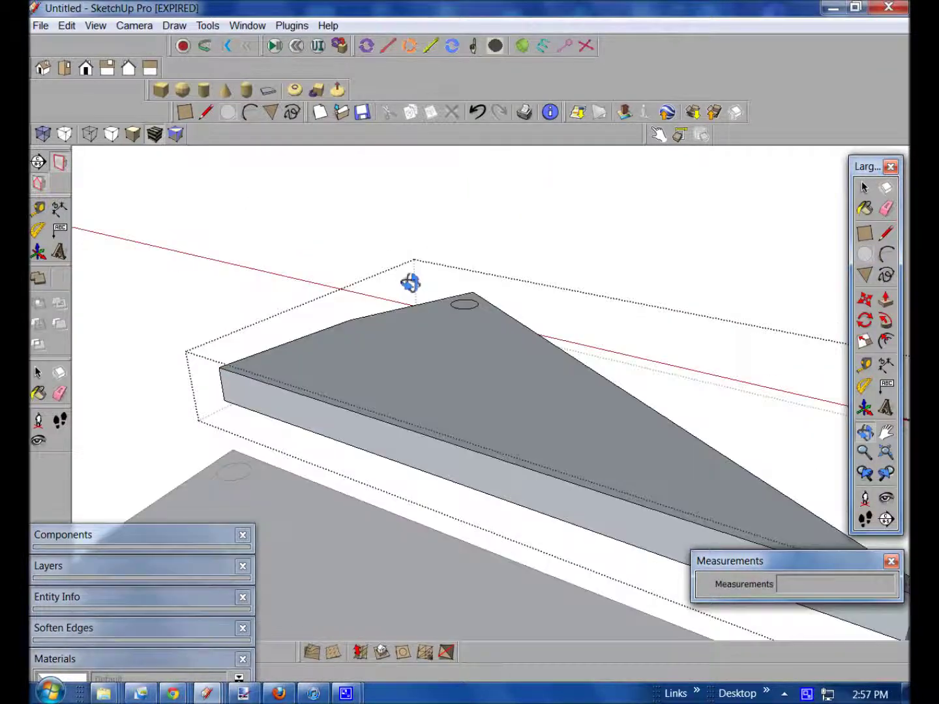
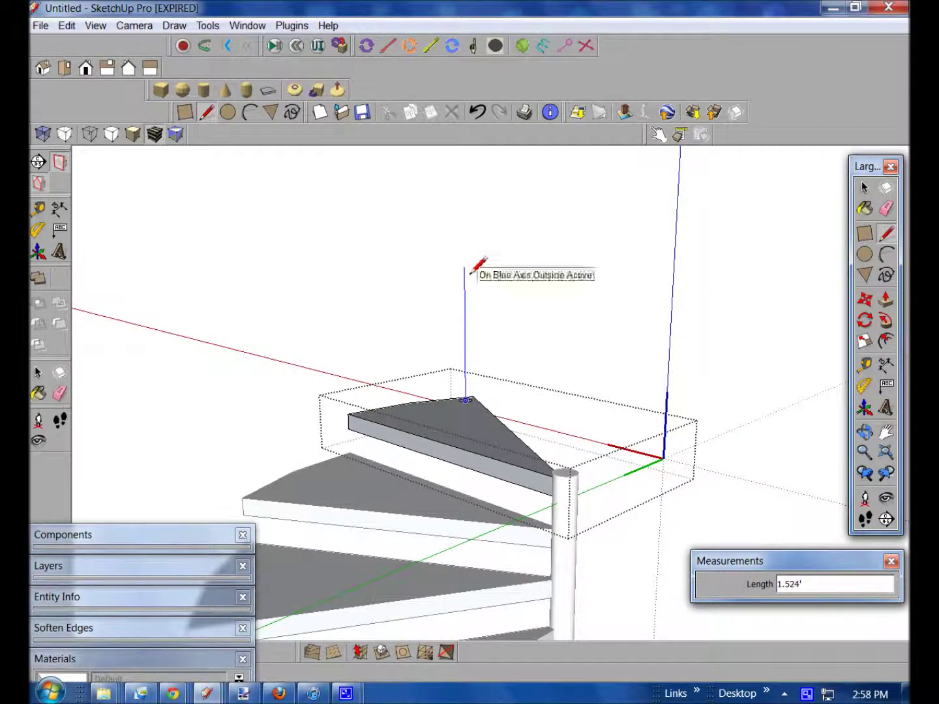
- Draw a vertical line about 1.5' up from the circle's centre and connect its top to the neighbouring lower step's line top
{"action": "left_click", "coordinate": [464, 275]}
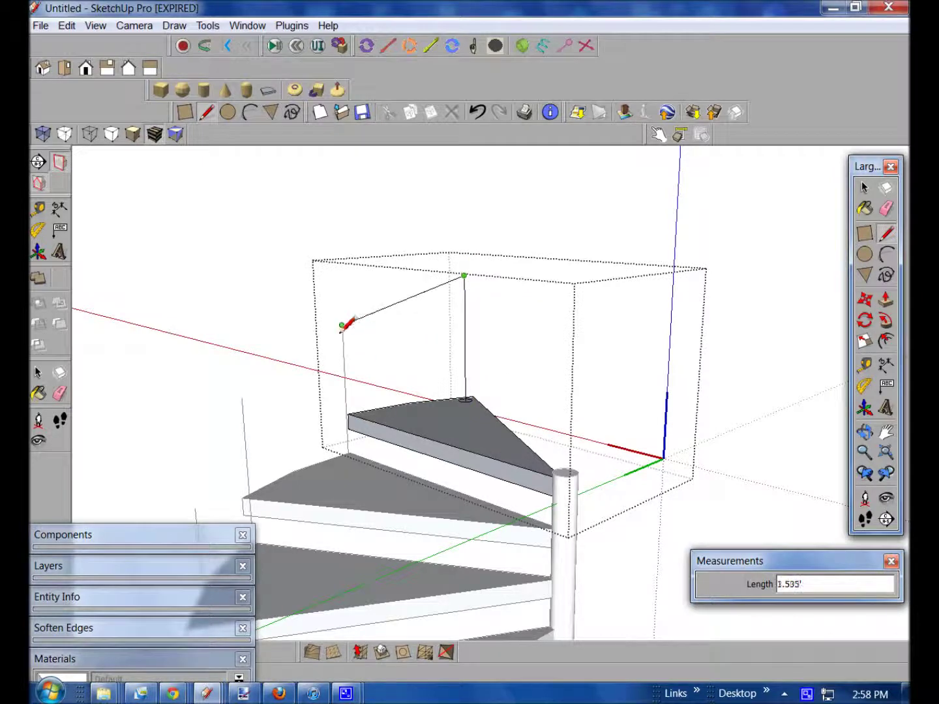
{"action": "mouse_move", "coordinate": [344, 326]}
{"action": "middle_mouse_down"}
{"action": "mouse_move", "coordinate": [404, 593]}
{"action": "mouse_move", "coordinate": [166, 293]}
{"action": "mouse_move", "coordinate": [98, 235]}
{"action": "mouse_move", "coordinate": [383, 276]}
{"action": "mouse_move", "coordinate": [531, 121]}
{"action": "mouse_move", "coordinate": [739, 163]}
{"action": "middle_mouse_up"}
{"action": "scroll", "coordinate": [423, 287], "scroll_direction": "up", "scroll_amount": 5}
{"action": "left_click", "coordinate": [864, 188]}
- Inspect the post and rail lines and the small circle on the top step from above and the side
{"action": "scroll", "coordinate": [549, 314], "scroll_direction": "down", "scroll_amount": 3}
{"action": "middle_click_drag", "start_coordinate": [548, 314], "coordinate": [356, 492]}
{"action": "scroll", "coordinate": [292, 382], "scroll_direction": "down", "scroll_amount": 3}
{"action": "scroll", "coordinate": [361, 398], "scroll_direction": "up", "scroll_amount": 5}
{"action": "middle_click_drag", "start_coordinate": [386, 384], "coordinate": [485, 655]}
{"action": "scroll", "coordinate": [486, 655], "scroll_direction": "down", "scroll_amount": 3}
{"action": "scroll", "coordinate": [397, 397], "scroll_direction": "up", "scroll_amount": 4}
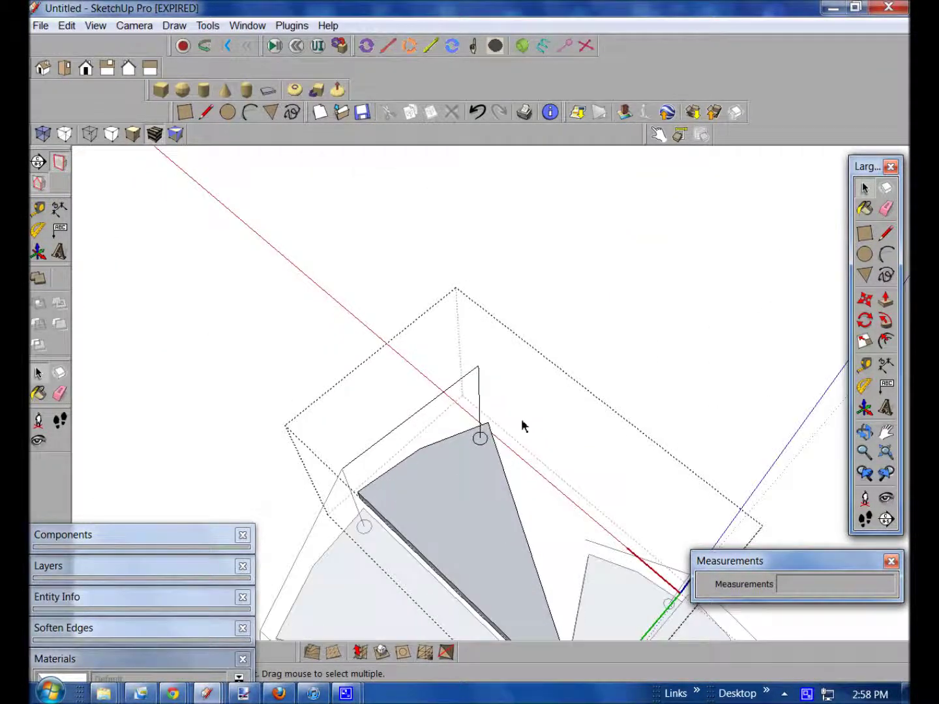
{"action": "scroll", "coordinate": [522, 425], "scroll_direction": "up", "scroll_amount": 6}
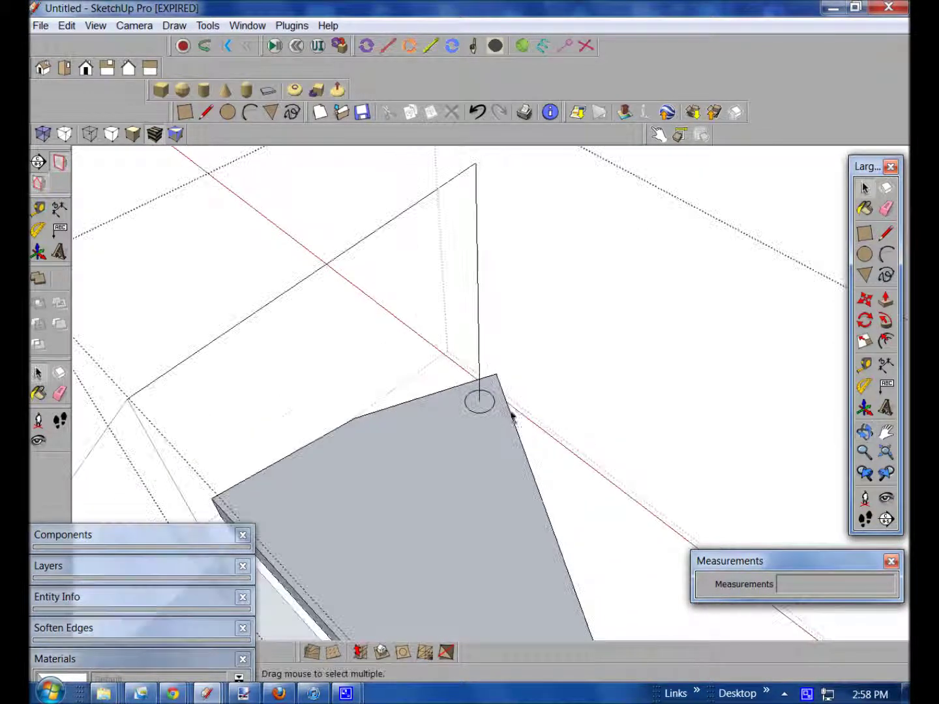
{"action": "scroll", "coordinate": [459, 416], "scroll_direction": "down", "scroll_amount": 8}
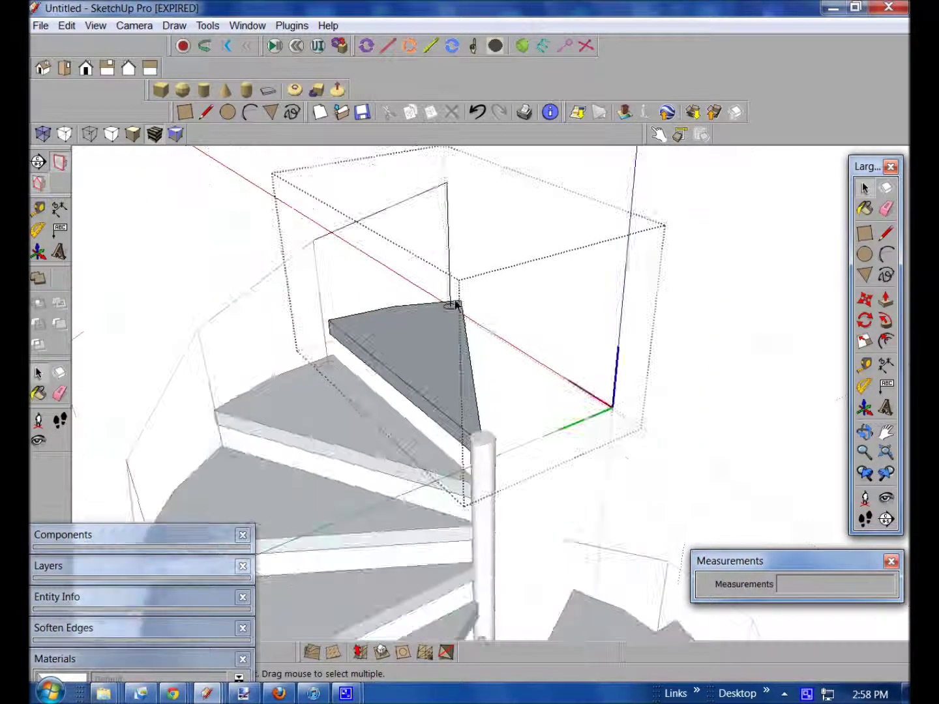
{"action": "scroll", "coordinate": [464, 223], "scroll_direction": "up", "scroll_amount": 3}
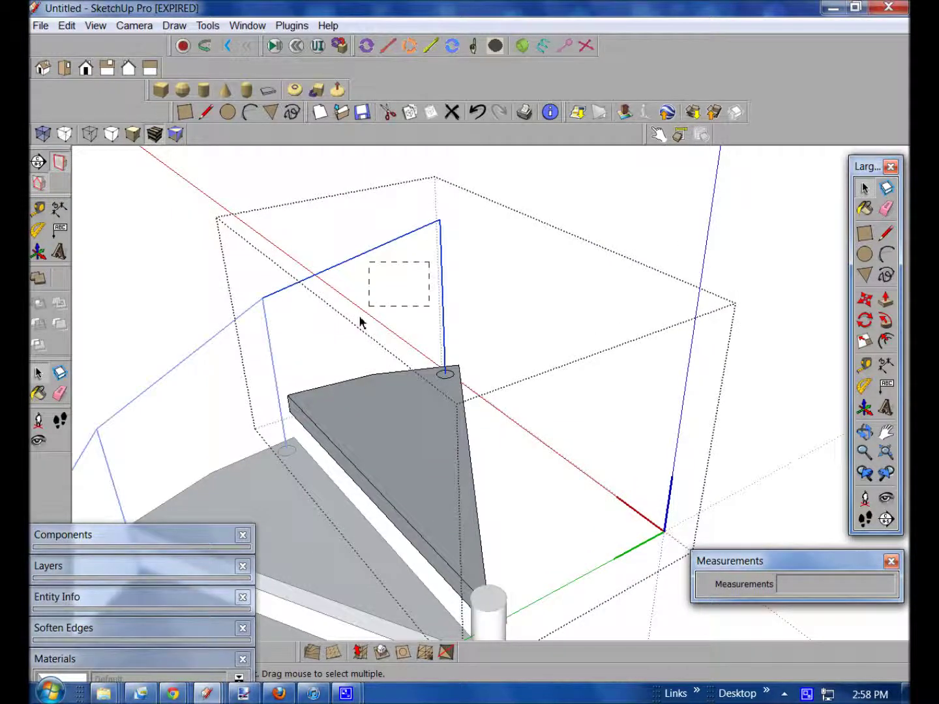
- Select the vertical and sloping lines as the path and sweep the small circle along them with Follow Me
{"action": "left_click_drag", "start_coordinate": [382, 293], "coordinate": [383, 288]}
{"action": "scroll", "coordinate": [396, 224], "scroll_direction": "up", "scroll_amount": 4}
{"action": "middle_click_drag", "start_coordinate": [432, 265], "coordinate": [390, 371]}
{"action": "scroll", "coordinate": [391, 368], "scroll_direction": "down", "scroll_amount": 1}
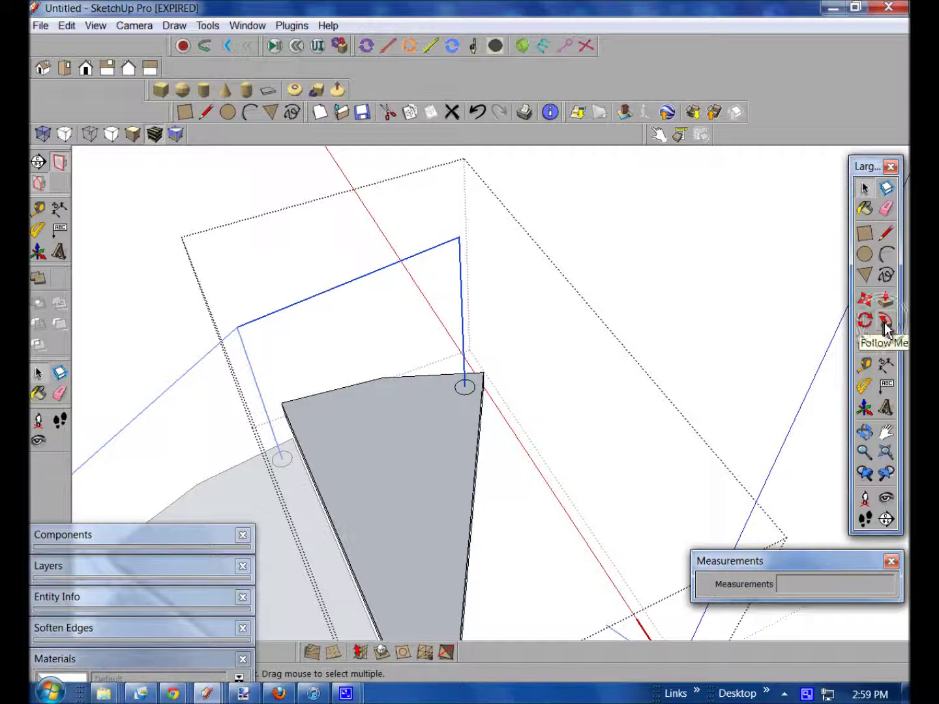
{"action": "left_click", "coordinate": [885, 322]}
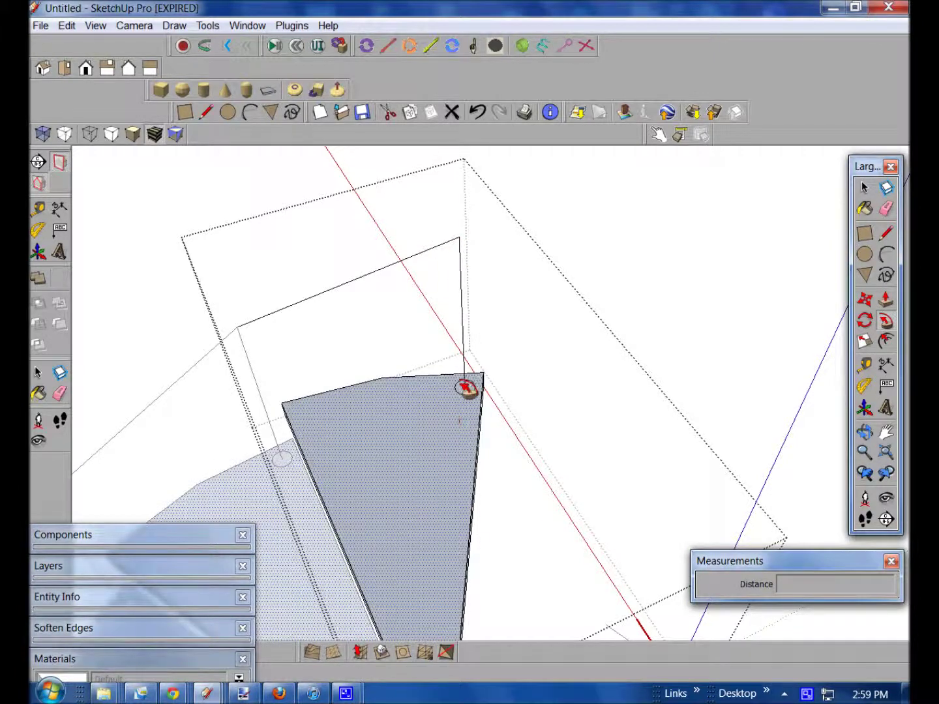
{"action": "left_click", "coordinate": [466, 389]}
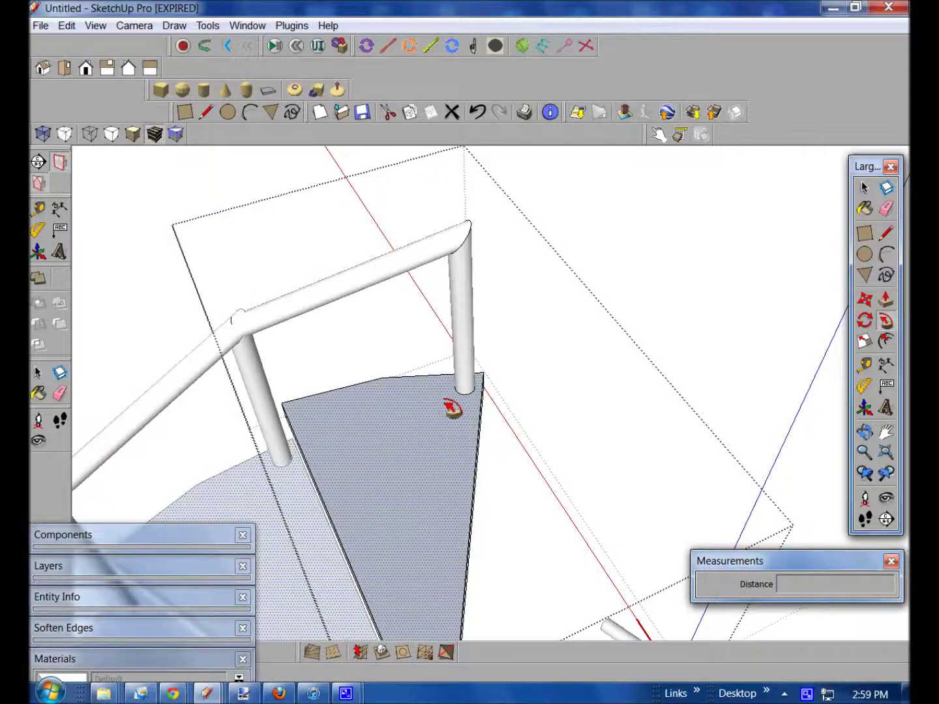
- Stop editing the step component and inspect the posts and handrail around the whole staircase
{"action": "middle_click_drag", "start_coordinate": [450, 408], "coordinate": [385, 267]}
{"action": "scroll", "coordinate": [297, 294], "scroll_direction": "down", "scroll_amount": 5}
{"action": "middle_click_drag", "start_coordinate": [297, 342], "coordinate": [606, 320]}
{"action": "left_click", "coordinate": [863, 191]}
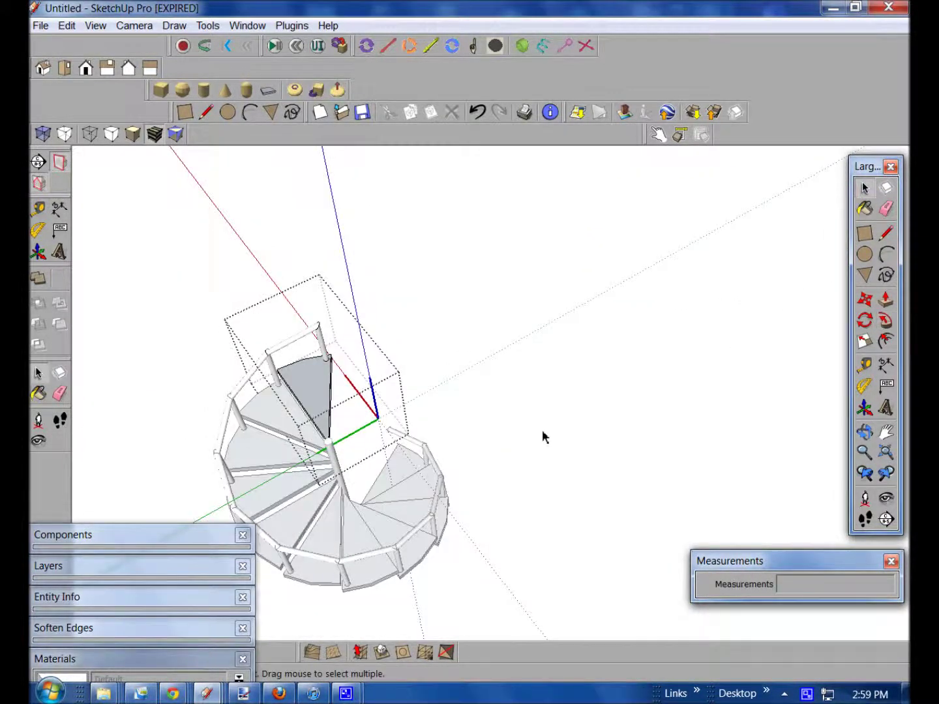
{"action": "scroll", "coordinate": [543, 431], "scroll_direction": "down", "scroll_amount": 3}
{"action": "middle_click_drag", "start_coordinate": [538, 465], "coordinate": [541, 506]}
{"action": "scroll", "coordinate": [455, 512], "scroll_direction": "up", "scroll_amount": 3}
{"action": "middle_click_drag", "start_coordinate": [454, 512], "coordinate": [90, 549]}
{"action": "scroll", "coordinate": [472, 433], "scroll_direction": "up", "scroll_amount": 4}
{"action": "middle_click_drag", "start_coordinate": [472, 437], "coordinate": [279, 430]}
{"action": "scroll", "coordinate": [279, 431], "scroll_direction": "down", "scroll_amount": 4}
{"action": "scroll", "coordinate": [395, 508], "scroll_direction": "up", "scroll_amount": 4}
{"action": "scroll", "coordinate": [281, 545], "scroll_direction": "down", "scroll_amount": 3}
{"action": "scroll", "coordinate": [484, 353], "scroll_direction": "up", "scroll_amount": 3}
{"action": "middle_click_drag", "start_coordinate": [483, 354], "coordinate": [482, 418]}
{"action": "scroll", "coordinate": [483, 418], "scroll_direction": "down", "scroll_amount": 4}
{"action": "scroll", "coordinate": [380, 478], "scroll_direction": "down", "scroll_amount": 3}
{"action": "scroll", "coordinate": [381, 483], "scroll_direction": "up", "scroll_amount": 5}
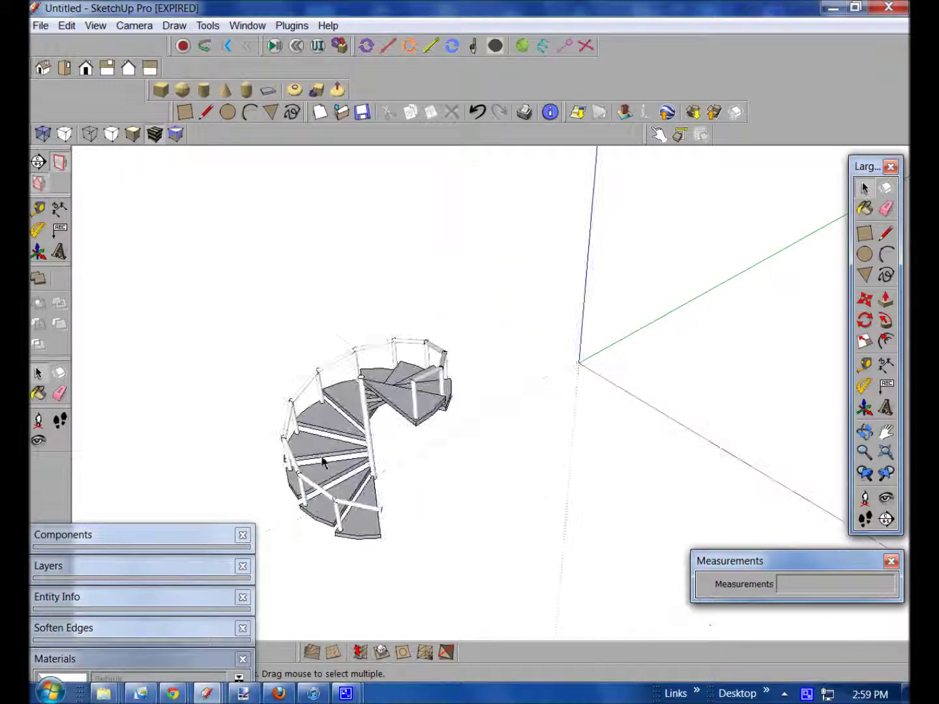
- Examine the handrail's open end at the bottom step and the rail sections above it
{"action": "middle_click_drag", "start_coordinate": [352, 455], "coordinate": [384, 502]}
{"action": "scroll", "coordinate": [401, 589], "scroll_direction": "up", "scroll_amount": 3}
{"action": "scroll", "coordinate": [400, 589], "scroll_direction": "up", "scroll_amount": 3}
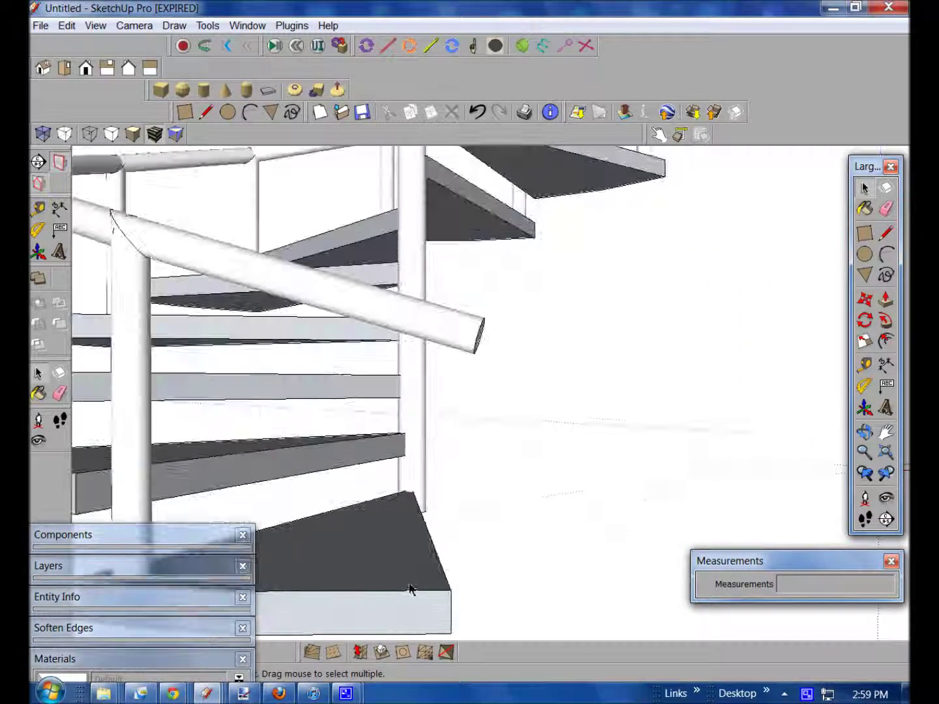
{"action": "scroll", "coordinate": [469, 415], "scroll_direction": "down", "scroll_amount": 3}
{"action": "scroll", "coordinate": [285, 274], "scroll_direction": "down", "scroll_amount": 3}
{"action": "middle_click_drag", "start_coordinate": [293, 313], "coordinate": [363, 555]}
{"action": "scroll", "coordinate": [352, 340], "scroll_direction": "down", "scroll_amount": 3}
{"action": "middle_click_drag", "start_coordinate": [351, 344], "coordinate": [760, 352]}
{"action": "scroll", "coordinate": [592, 402], "scroll_direction": "up", "scroll_amount": 5}
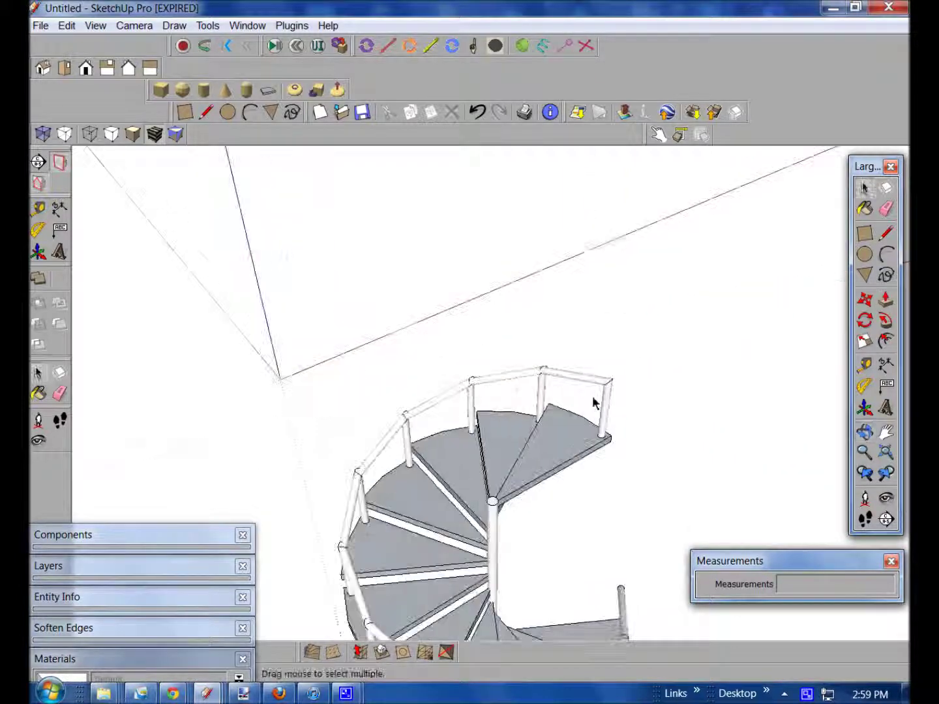
- Open the top step's component for editing and get a close view of its post and handrail
{"action": "scroll", "coordinate": [710, 432], "scroll_direction": "down", "scroll_amount": 3}
{"action": "scroll", "coordinate": [459, 426], "scroll_direction": "up", "scroll_amount": 3}
{"action": "middle_click_drag", "start_coordinate": [459, 426], "coordinate": [590, 425]}
{"action": "scroll", "coordinate": [592, 423], "scroll_direction": "up", "scroll_amount": 1}
{"action": "scroll", "coordinate": [640, 390], "scroll_direction": "down", "scroll_amount": 3}
{"action": "middle_click_drag", "start_coordinate": [672, 378], "coordinate": [702, 382]}
{"action": "scroll", "coordinate": [737, 412], "scroll_direction": "up", "scroll_amount": 3}
{"action": "scroll", "coordinate": [737, 412], "scroll_direction": "up", "scroll_amount": 1}
{"action": "scroll", "coordinate": [624, 249], "scroll_direction": "down", "scroll_amount": 5}
{"action": "middle_click_drag", "start_coordinate": [626, 249], "coordinate": [417, 450], "text": "shift"}
{"action": "scroll", "coordinate": [370, 460], "scroll_direction": "up", "scroll_amount": 2}
{"action": "scroll", "coordinate": [368, 461], "scroll_direction": "up", "scroll_amount": 2}
{"action": "scroll", "coordinate": [390, 548], "scroll_direction": "down", "scroll_amount": 3}
{"action": "middle_click_drag", "start_coordinate": [371, 508], "coordinate": [519, 627]}
{"action": "scroll", "coordinate": [519, 623], "scroll_direction": "up", "scroll_amount": 3}
{"action": "double_click", "coordinate": [576, 506]}
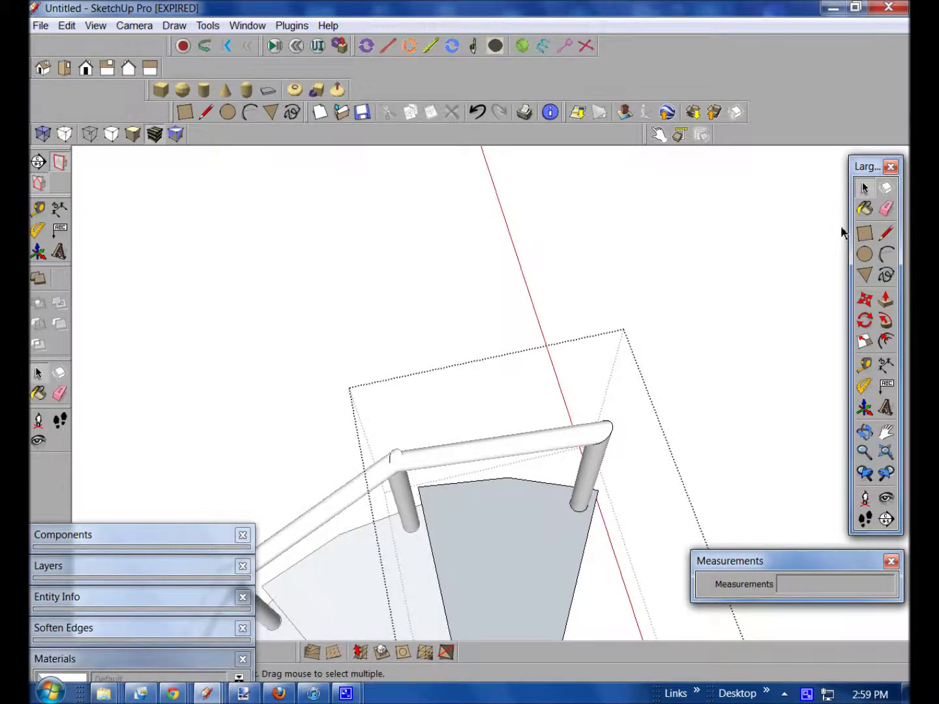
{"action": "left_click", "coordinate": [865, 233]}
{"action": "scroll", "coordinate": [567, 507], "scroll_direction": "up", "scroll_amount": 5}
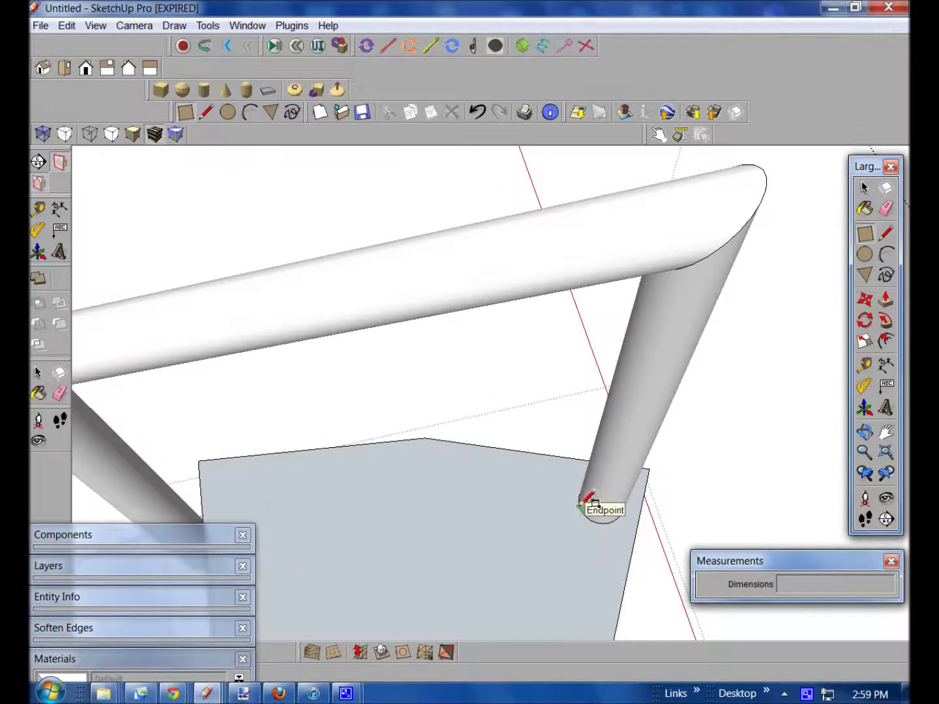
{"action": "left_click", "coordinate": [581, 504]}
{"action": "scroll", "coordinate": [478, 513], "scroll_direction": "down", "scroll_amount": 4}
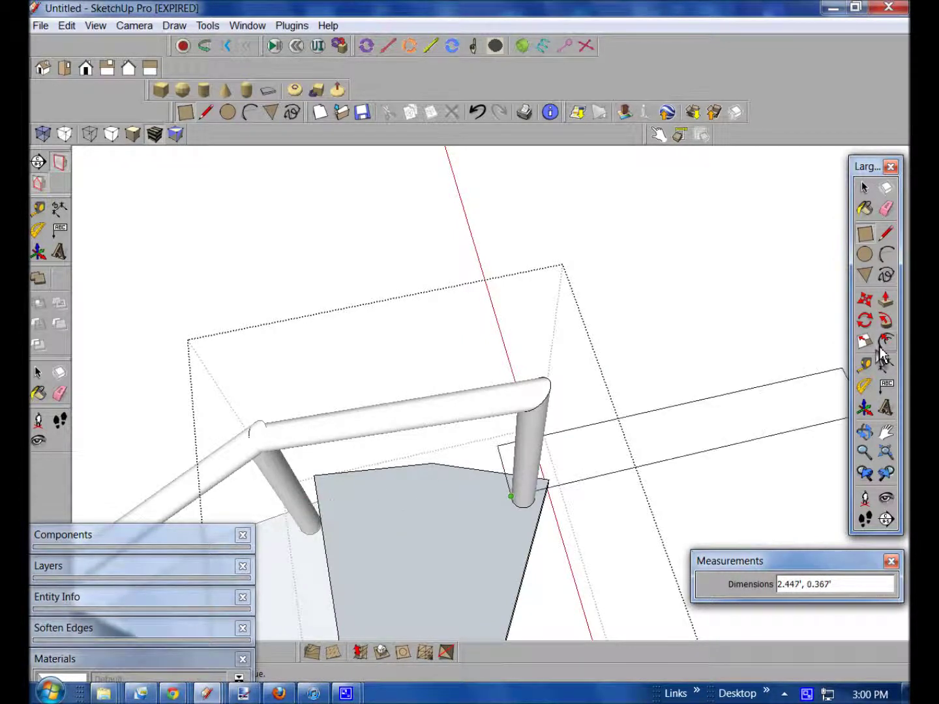
- Draw a line about 1.27' long on the top step's upper face, from the post's base to the side edge facing the lower step
{"action": "left_click", "coordinate": [884, 233]}
{"action": "scroll", "coordinate": [508, 502], "scroll_direction": "up", "scroll_amount": 6}
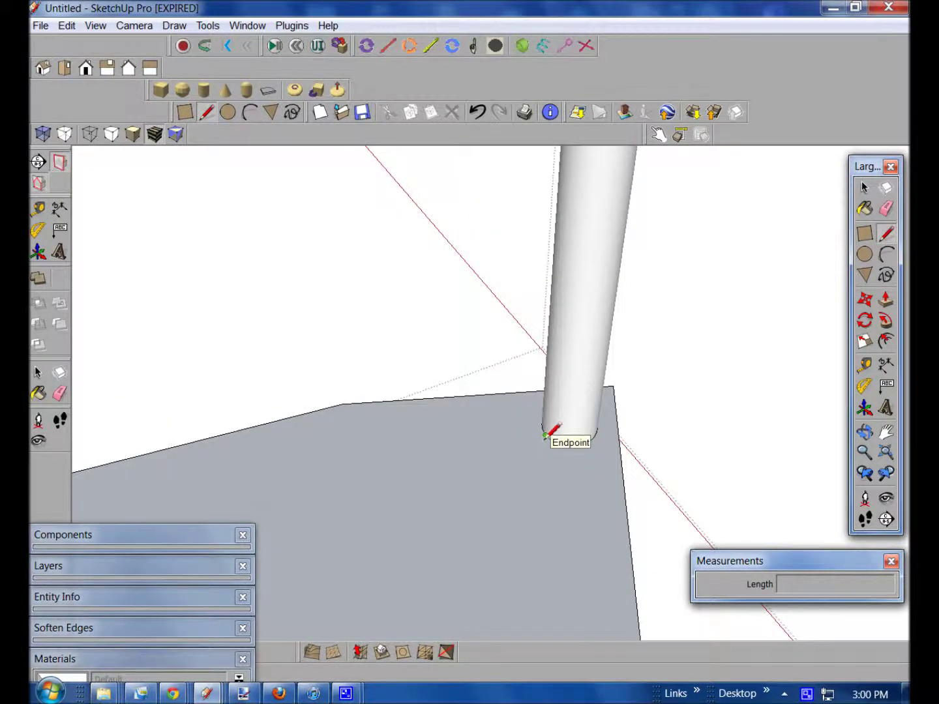
{"action": "left_click", "coordinate": [545, 437]}
{"action": "scroll", "coordinate": [474, 491], "scroll_direction": "down", "scroll_amount": 4}
{"action": "scroll", "coordinate": [327, 461], "scroll_direction": "up", "scroll_amount": 1}
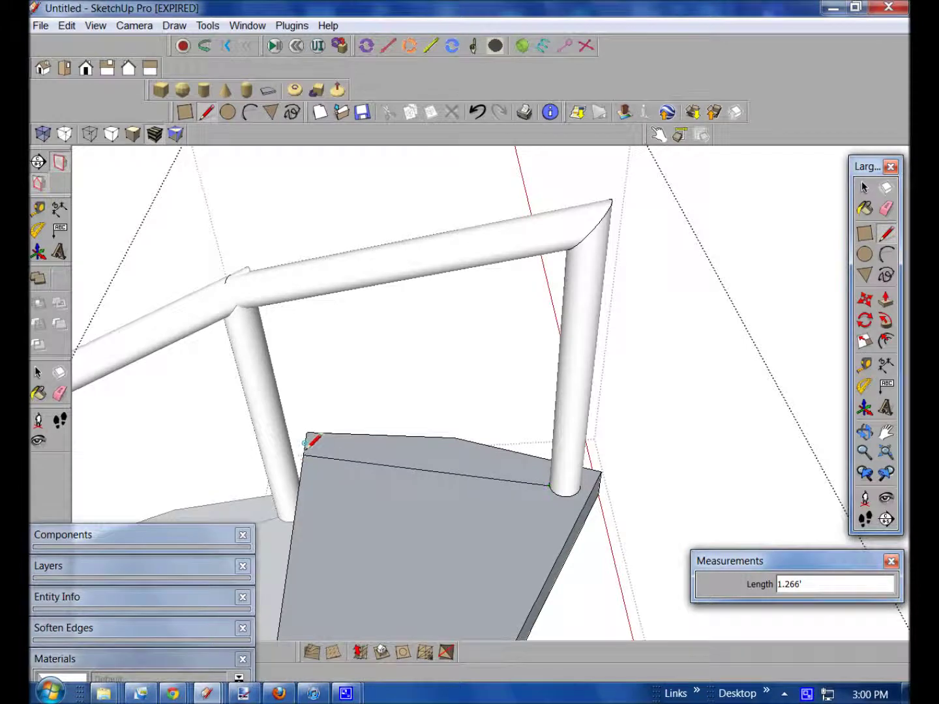
{"action": "left_click", "coordinate": [308, 449]}
{"action": "scroll", "coordinate": [309, 450], "scroll_direction": "down", "scroll_amount": 2}
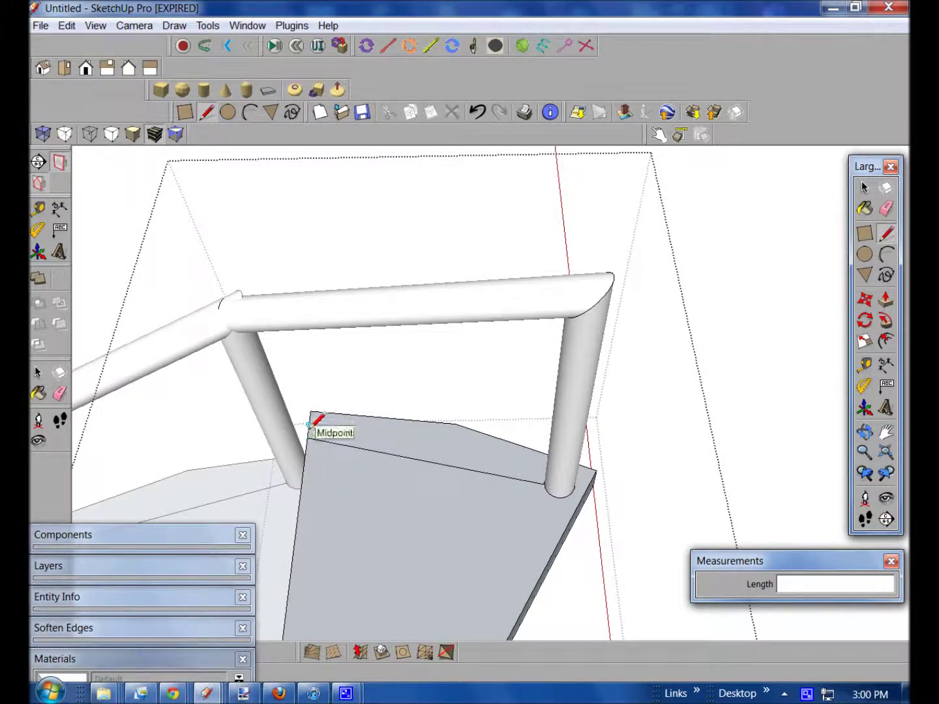
{"action": "scroll", "coordinate": [589, 431], "scroll_direction": "up", "scroll_amount": 4}
{"action": "middle_click_drag", "start_coordinate": [538, 479], "coordinate": [711, 424]}
{"action": "left_click", "coordinate": [563, 457]}
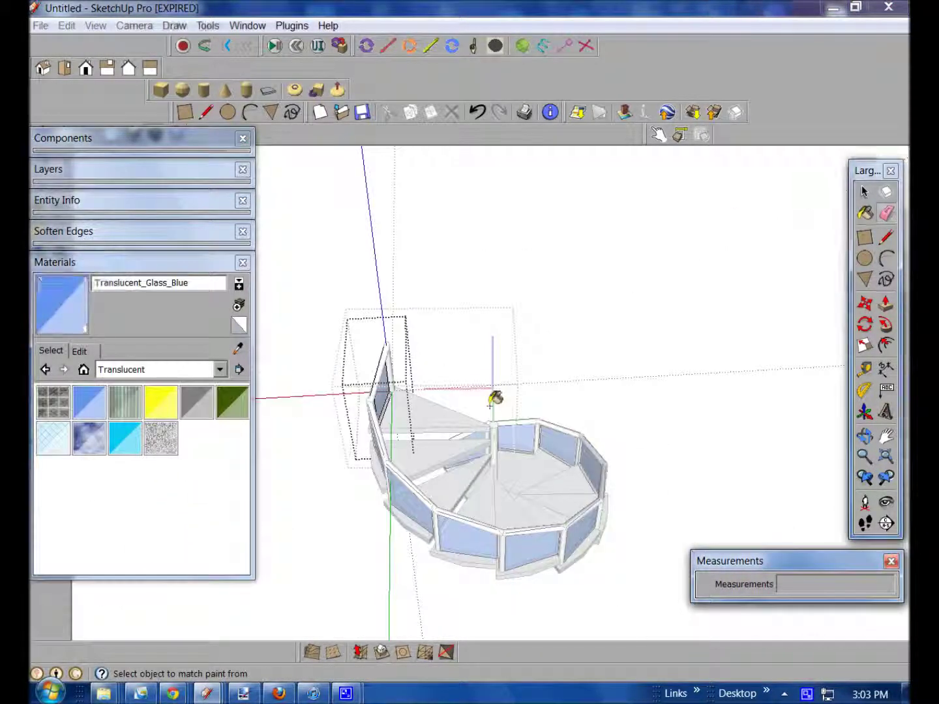
- Make Translucent_Glass_Blue the current material and stop editing the step component
{"action": "mouse_move", "coordinate": [490, 405]}
{"action": "middle_mouse_down"}
{"action": "mouse_move", "coordinate": [267, 350]}
{"action": "mouse_move", "coordinate": [261, 287]}
{"action": "middle_mouse_up"}
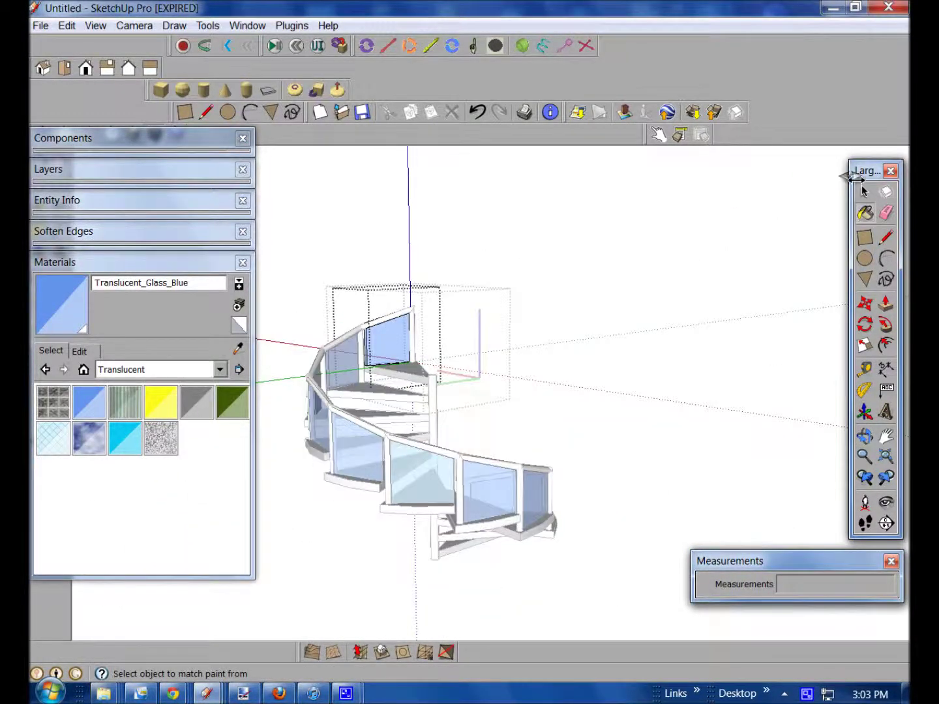
{"action": "left_click", "coordinate": [863, 193]}
{"action": "double_click", "coordinate": [510, 587]}
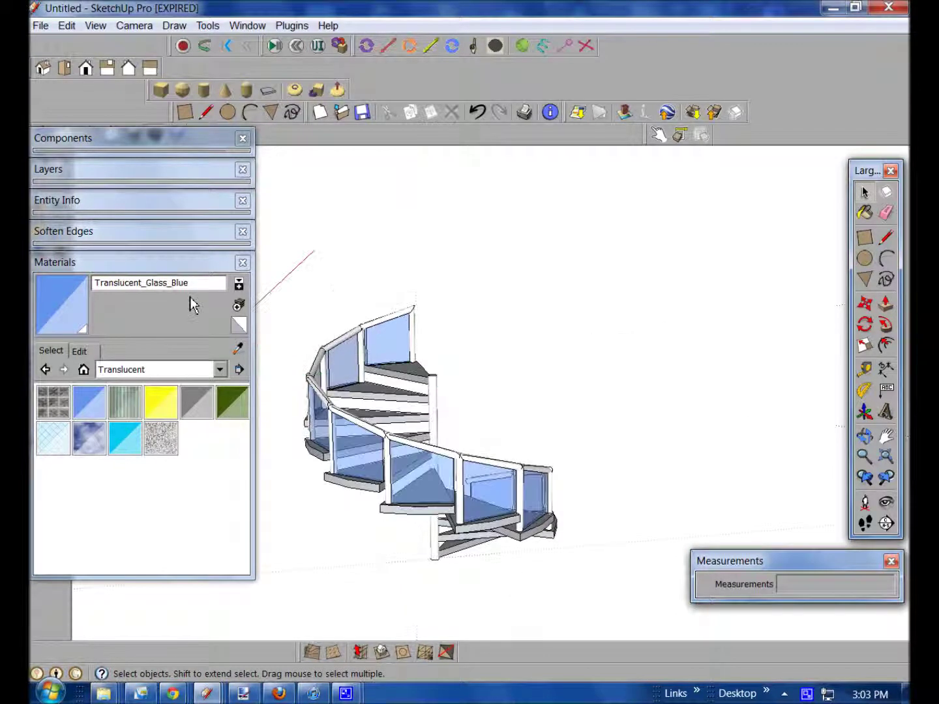
- Inspect the blue glass railing panels around the staircase, including a close view of the top step
{"action": "middle_click_drag", "start_coordinate": [539, 415], "coordinate": [236, 687]}
{"action": "scroll", "coordinate": [441, 367], "scroll_direction": "up", "scroll_amount": 4}
{"action": "middle_click_drag", "start_coordinate": [440, 367], "coordinate": [364, 462]}
{"action": "scroll", "coordinate": [420, 308], "scroll_direction": "down", "scroll_amount": 5}
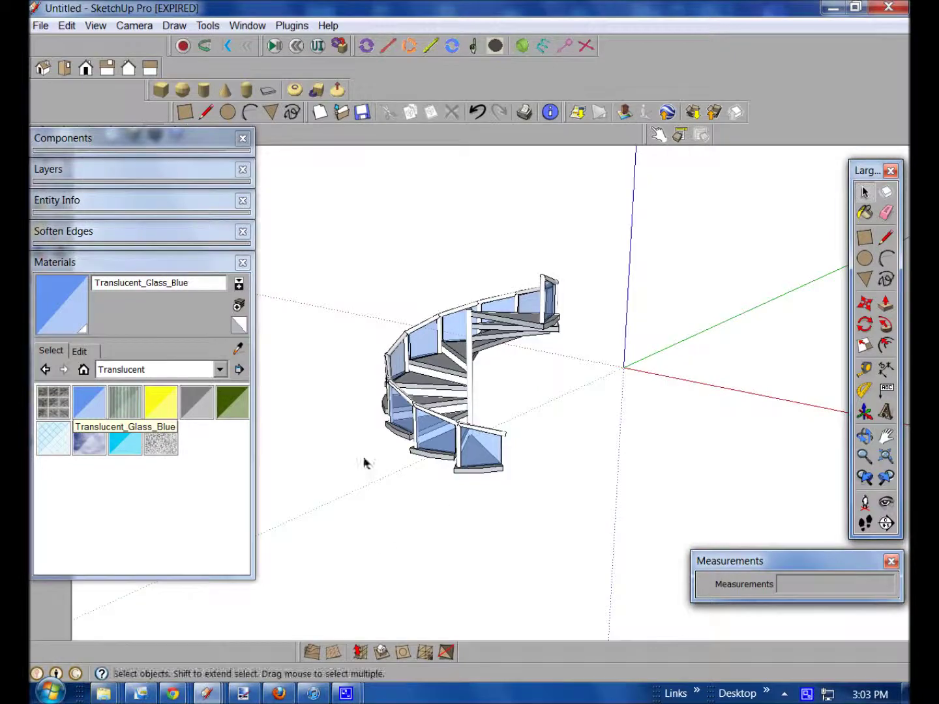
{"action": "middle_click_drag", "start_coordinate": [552, 227], "coordinate": [676, 399]}
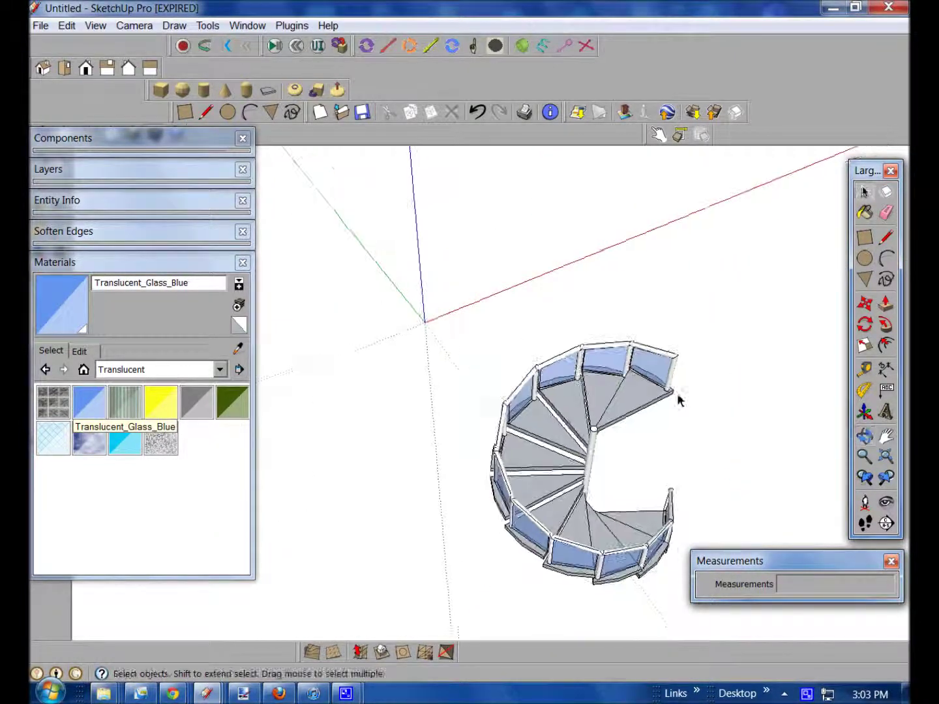
{"action": "scroll", "coordinate": [641, 380], "scroll_direction": "up", "scroll_amount": 3}
{"action": "scroll", "coordinate": [733, 388], "scroll_direction": "up", "scroll_amount": 2}
{"action": "middle_click_drag", "start_coordinate": [735, 388], "coordinate": [644, 425]}
{"action": "scroll", "coordinate": [656, 426], "scroll_direction": "up", "scroll_amount": 5}
{"action": "scroll", "coordinate": [581, 378], "scroll_direction": "down", "scroll_amount": 8}
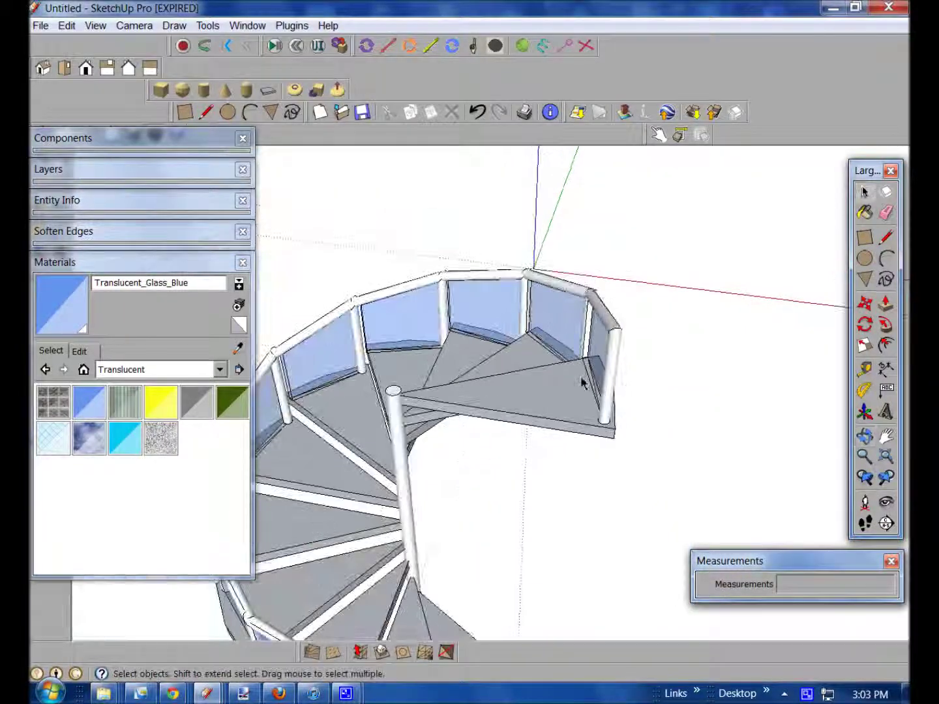
{"action": "scroll", "coordinate": [549, 525], "scroll_direction": "up", "scroll_amount": 3}
{"action": "middle_click_drag", "start_coordinate": [549, 525], "coordinate": [261, 558]}
- View the complete spiral staircase with its glass railing from the side
{"action": "scroll", "coordinate": [394, 531], "scroll_direction": "down", "scroll_amount": 3}
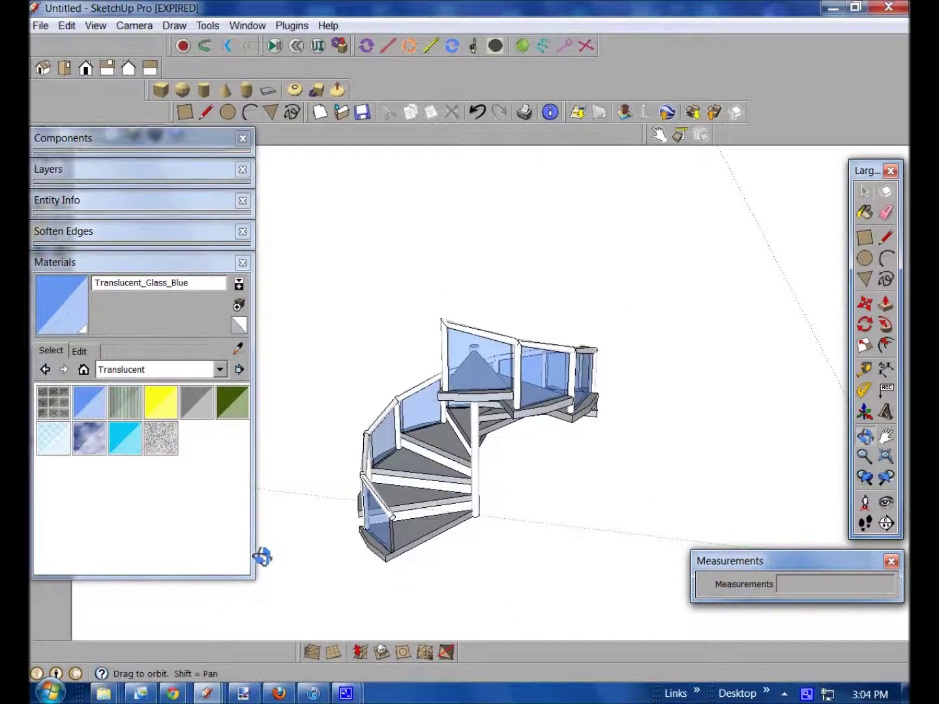
{"action": "scroll", "coordinate": [458, 524], "scroll_direction": "up", "scroll_amount": 3}
{"action": "middle_click_drag", "start_coordinate": [458, 523], "coordinate": [399, 535]}
{"action": "scroll", "coordinate": [434, 540], "scroll_direction": "down", "scroll_amount": 2}
{"action": "scroll", "coordinate": [434, 541], "scroll_direction": "up", "scroll_amount": 2}
{"action": "scroll", "coordinate": [433, 541], "scroll_direction": "down", "scroll_amount": 2}
{"action": "scroll", "coordinate": [437, 549], "scroll_direction": "up", "scroll_amount": 2}
{"action": "scroll", "coordinate": [437, 549], "scroll_direction": "down", "scroll_amount": 2}
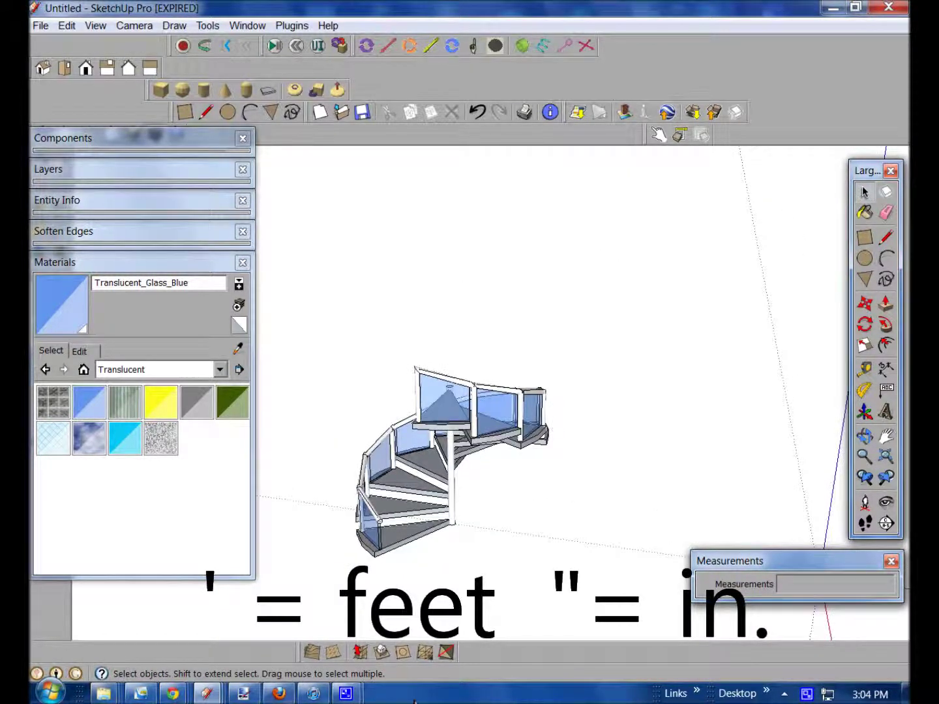